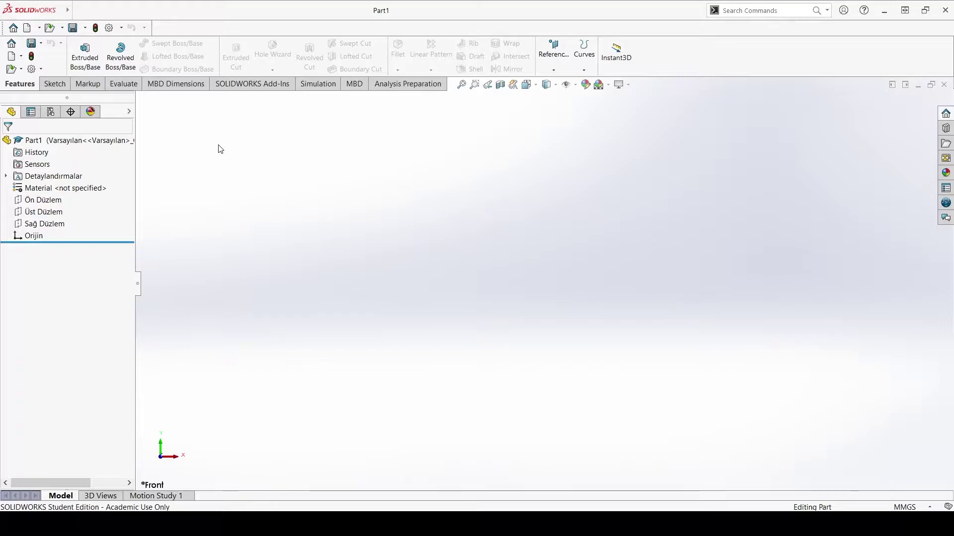
# Sketch a center rectangle around the origin on the Front plane (Ön Düzlem)
pyautogui.click(55, 89)
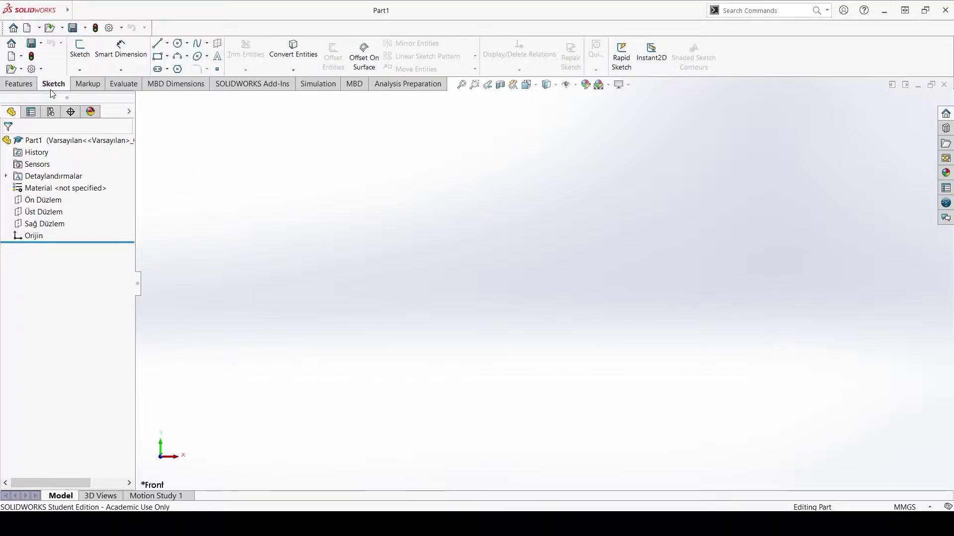
pyautogui.click(80, 50)
pyautogui.click(371, 214)
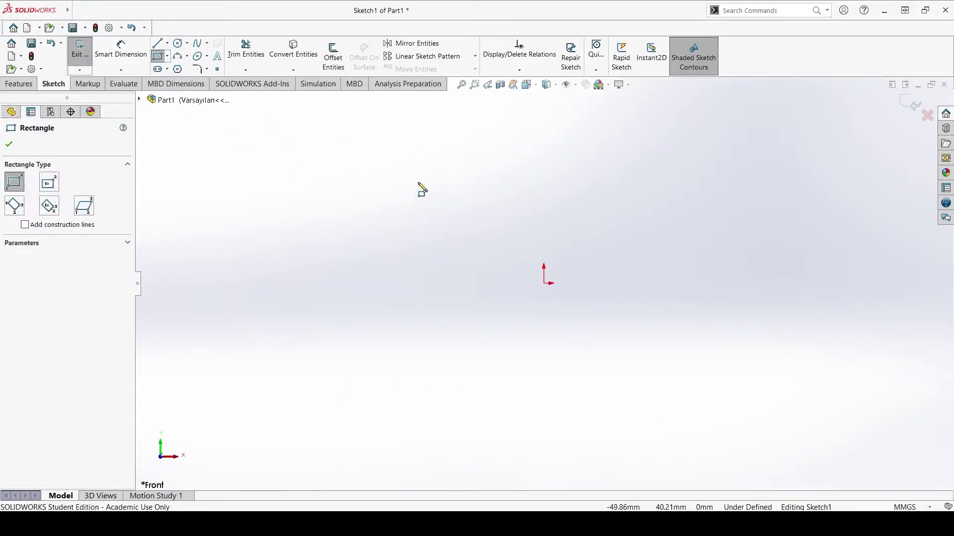
pyautogui.click(417, 182)
pyautogui.click(680, 393)
# Extrude the rectangle about 39 mm into a solid block, Boss-Extrude1
pyautogui.click(18, 84)
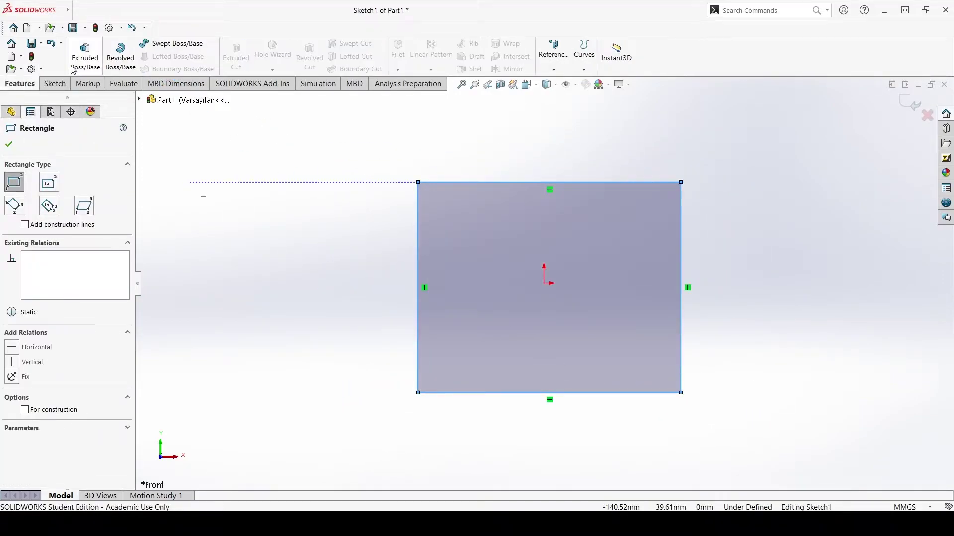
pyautogui.click(85, 54)
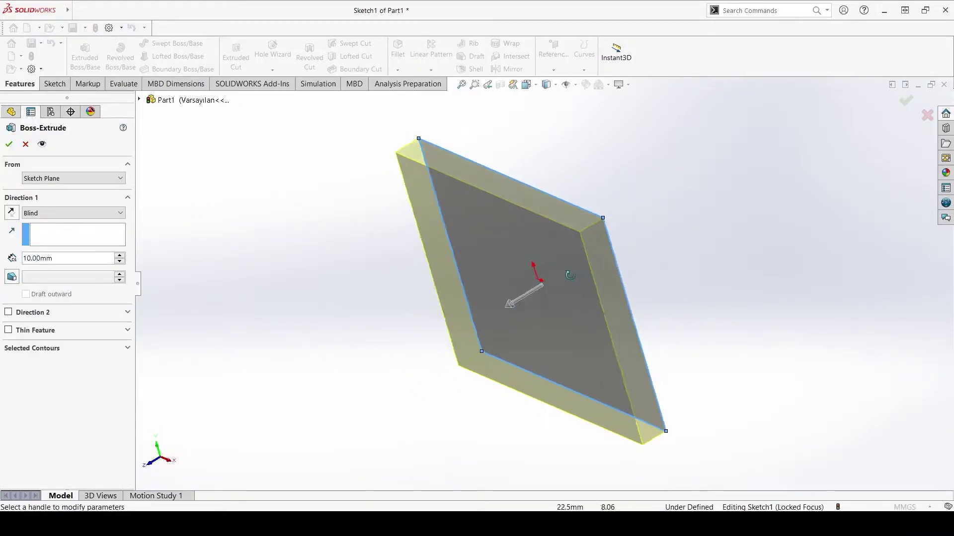
pyautogui.moveTo(540, 274); pyautogui.dragTo(523, 303, button='middle')
pyautogui.moveTo(523, 302); pyautogui.dragTo(475, 332)
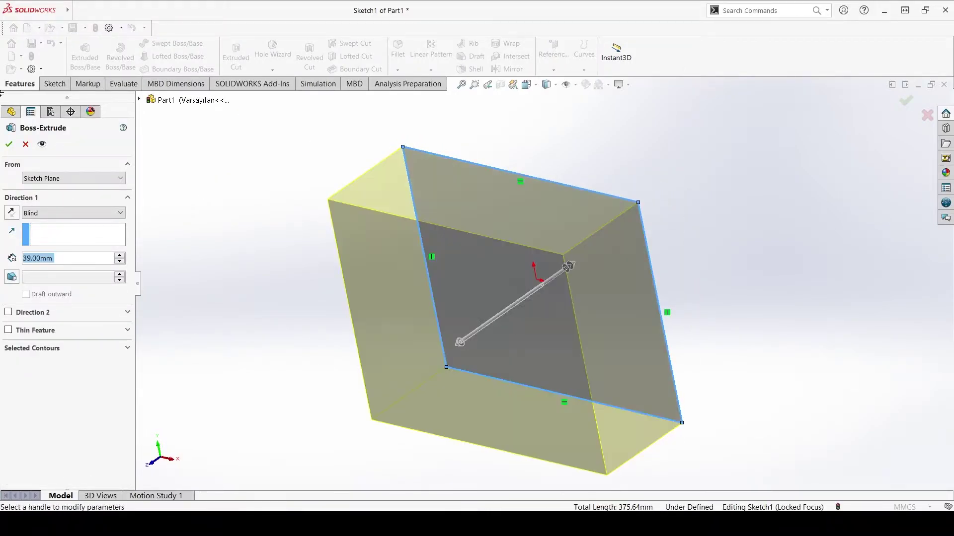
pyautogui.click(8, 144)
pyautogui.click(267, 313)
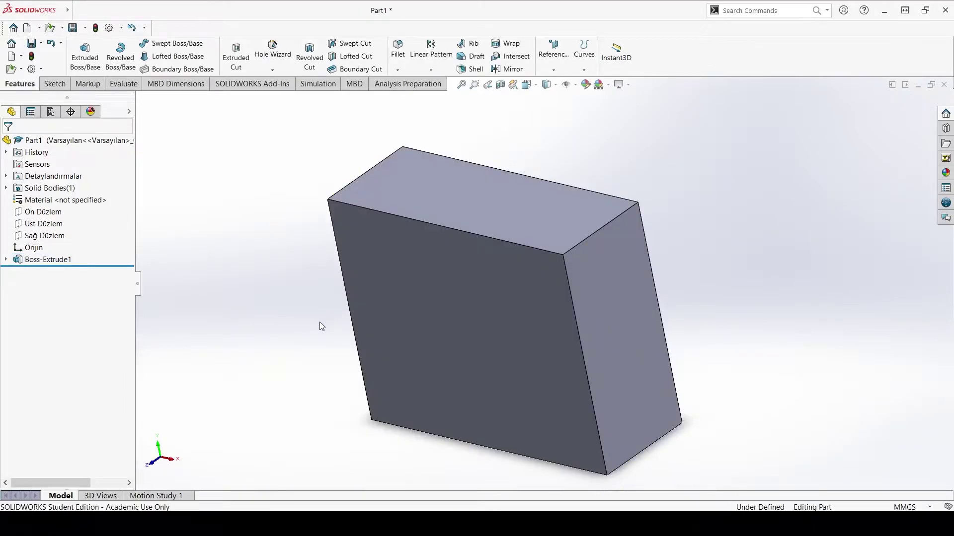
pyautogui.moveTo(320, 323); pyautogui.dragTo(389, 268, button='middle')
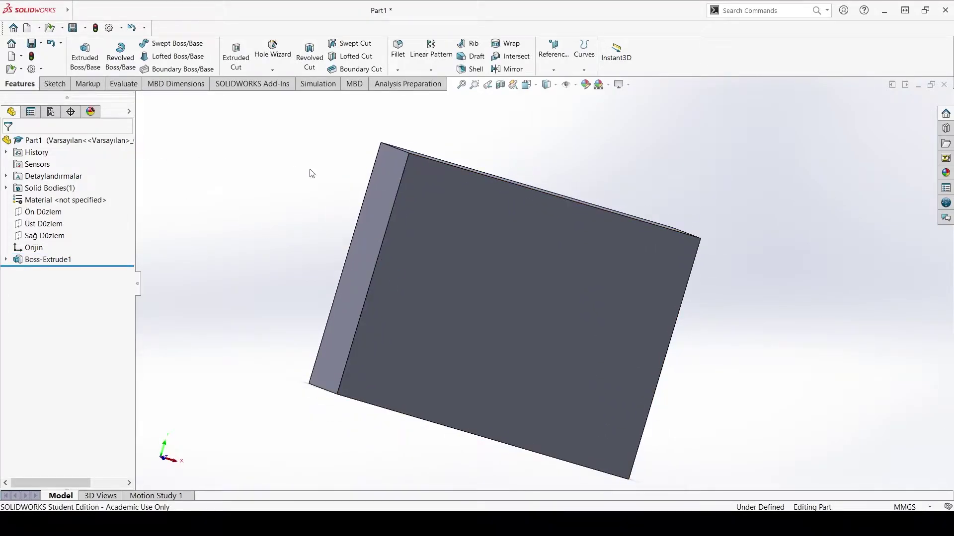
pyautogui.moveTo(330, 217); pyautogui.dragTo(304, 219, button='middle')
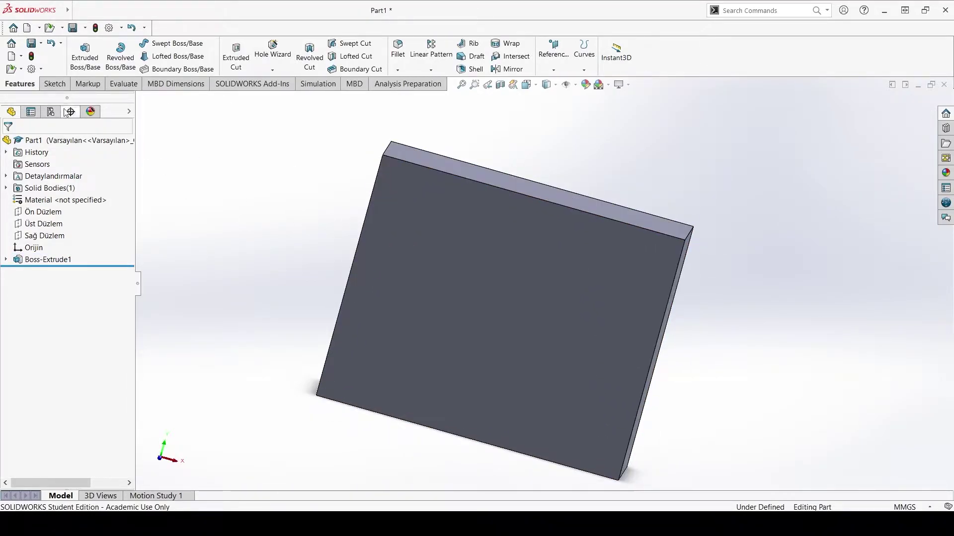
# Start a sketch on the block's large face with a rectangle around the origin
pyautogui.click(55, 83)
pyautogui.click(79, 49)
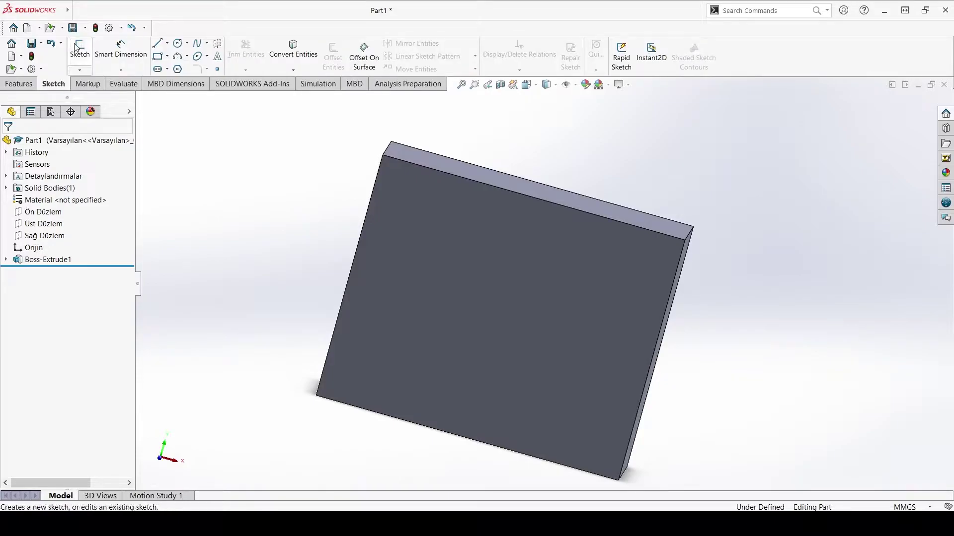
pyautogui.click(535, 315)
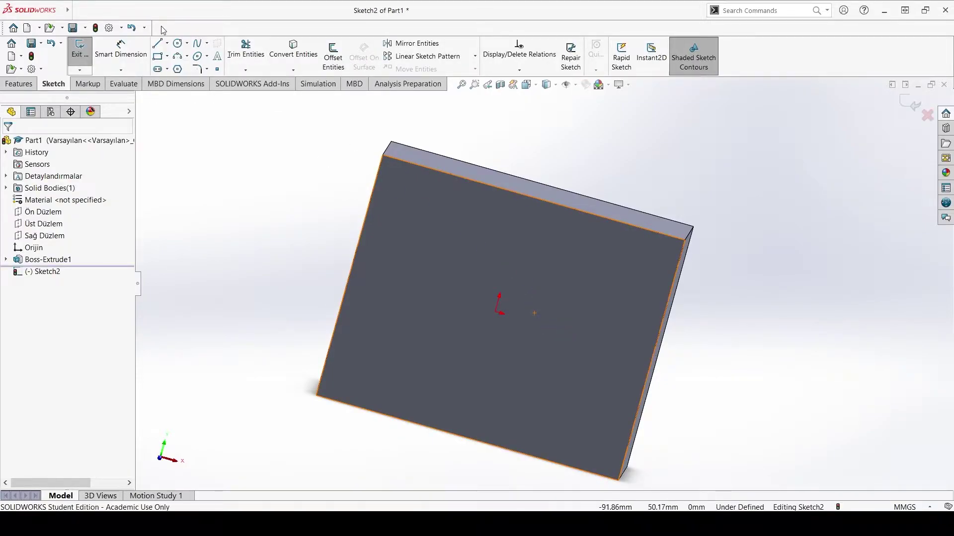
pyautogui.click(157, 56)
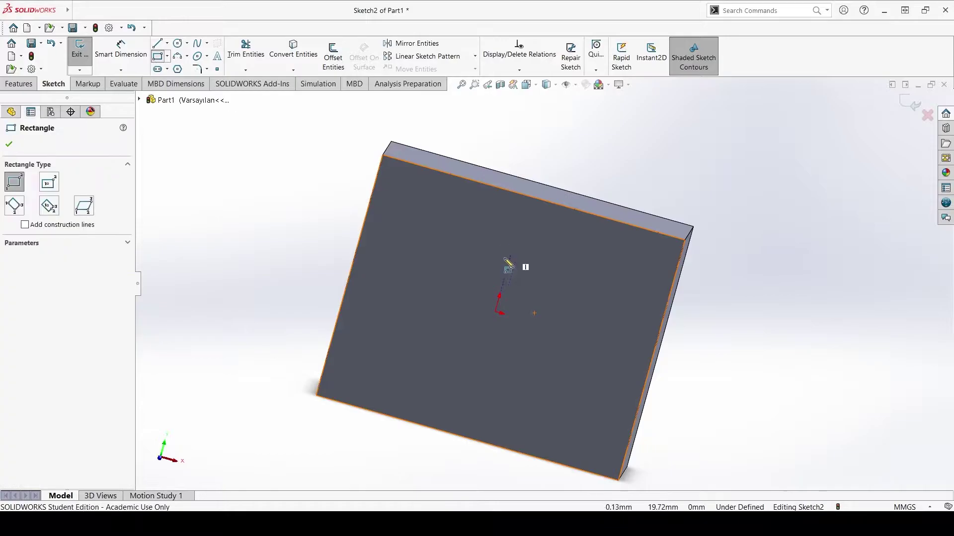
pyautogui.click(446, 271)
pyautogui.click(545, 364)
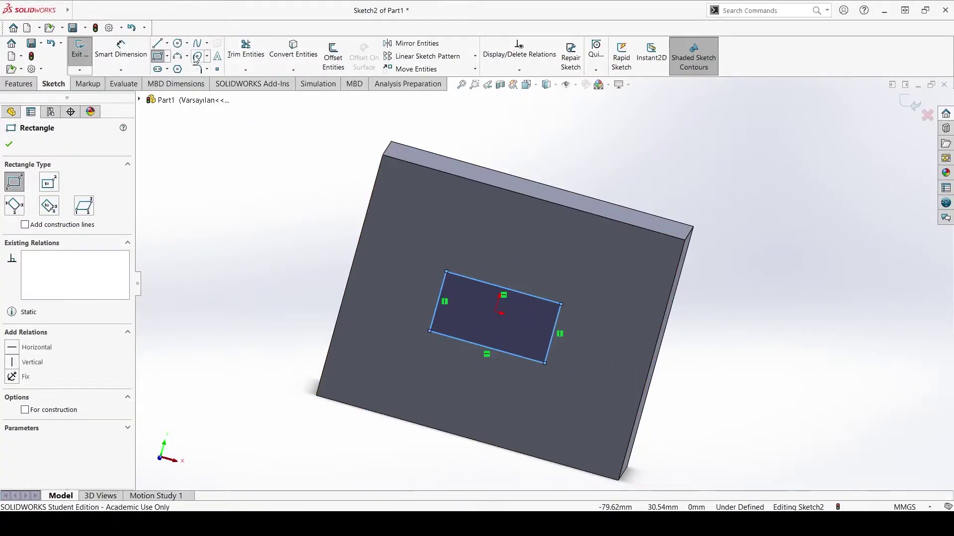
# Add a small square on the rectangle's top edge and a 9.01 mm circle at its top-left corner
pyautogui.click(513, 292)
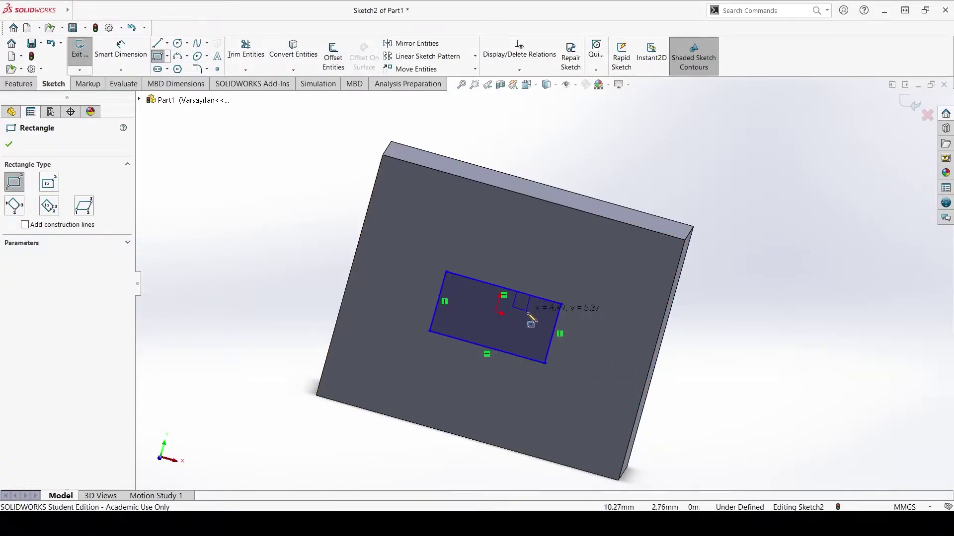
pyautogui.click(563, 269)
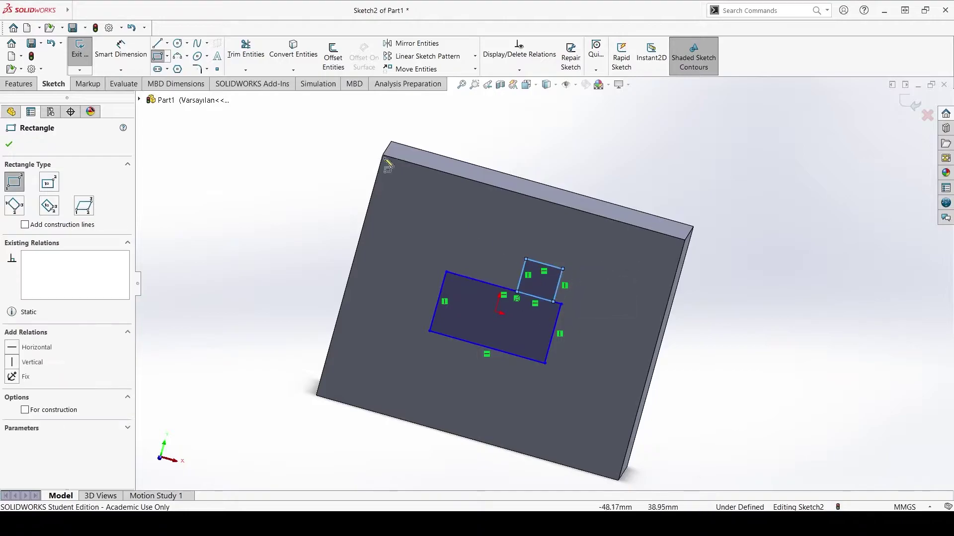
pyautogui.click(182, 44)
pyautogui.click(447, 273)
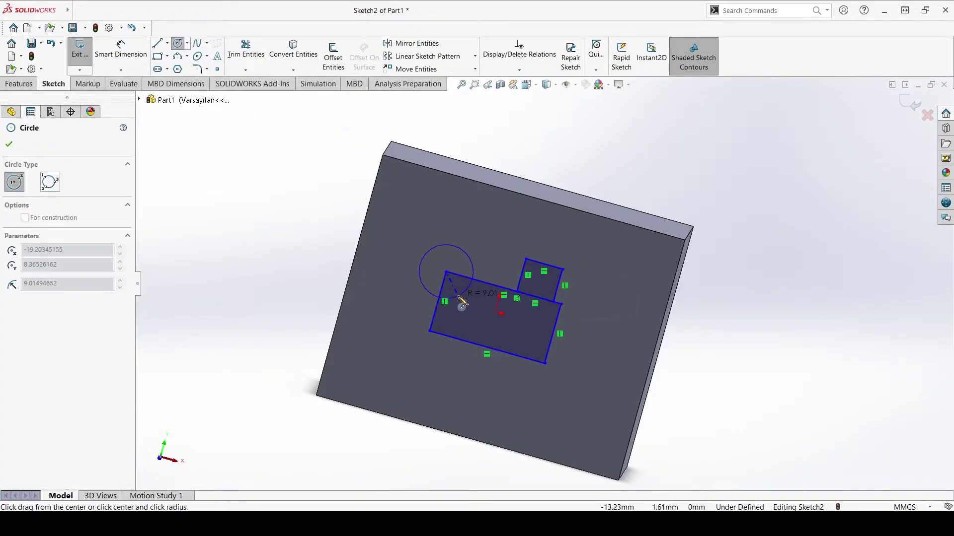
pyautogui.click(460, 297)
pyautogui.click(23, 87)
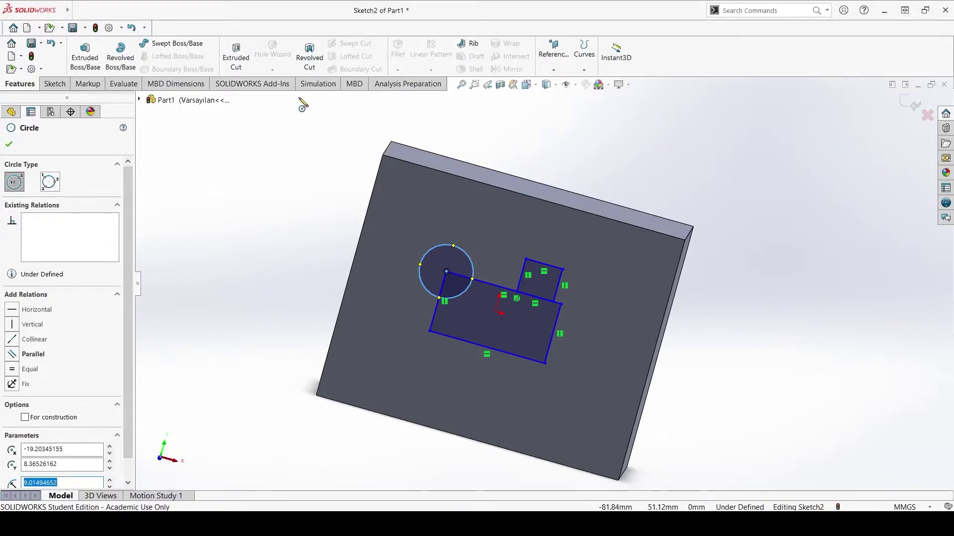
pyautogui.click(238, 59)
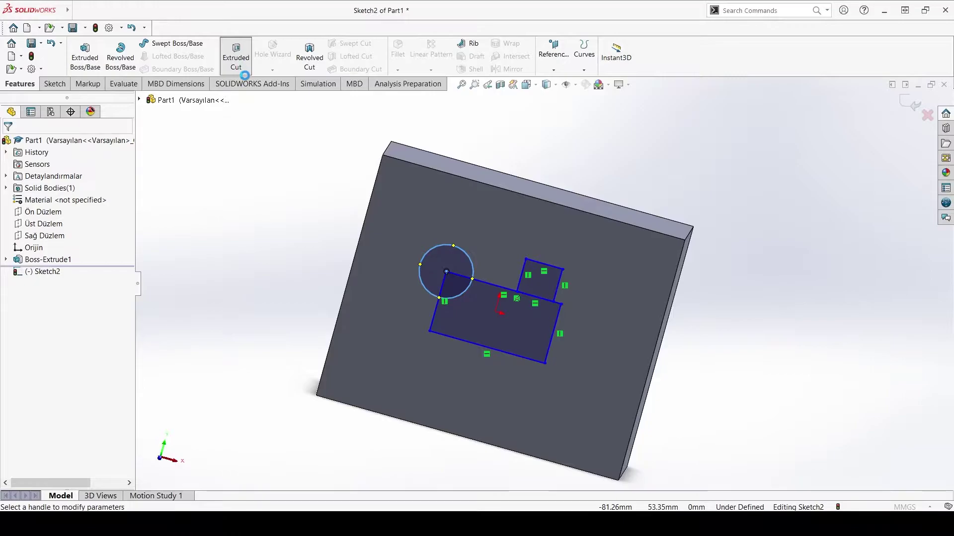
pyautogui.click(435, 256)
pyautogui.click(478, 313)
pyautogui.click(550, 294)
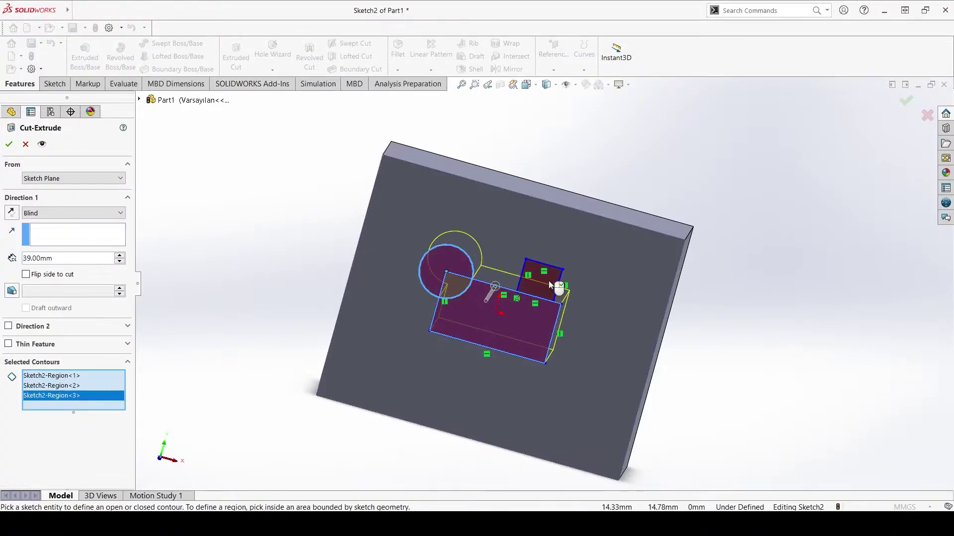
pyautogui.click(548, 281)
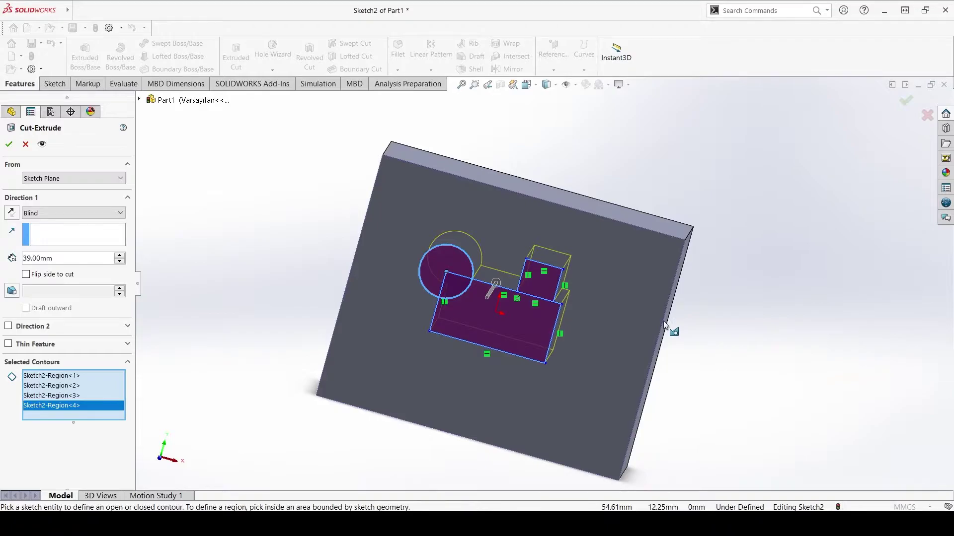
pyautogui.moveTo(663, 321); pyautogui.dragTo(502, 298, button='middle')
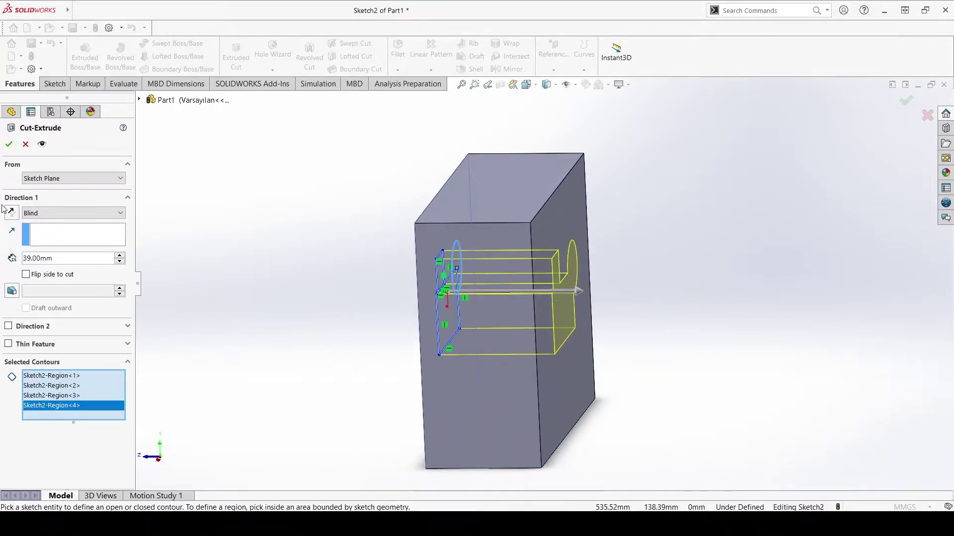
pyautogui.press('Return')
pyautogui.moveTo(320, 257); pyautogui.dragTo(448, 259, button='middle')
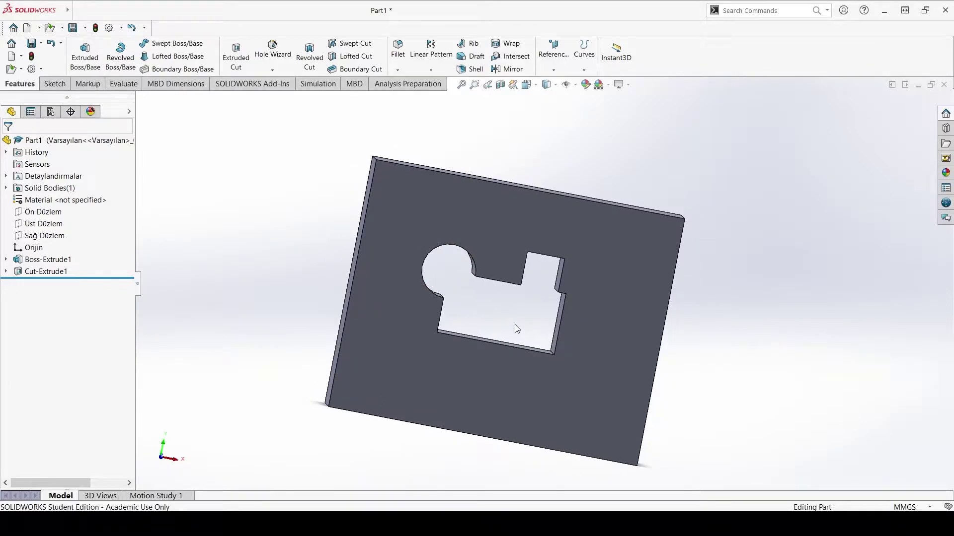
pyautogui.moveTo(515, 324); pyautogui.dragTo(476, 310, button='middle')
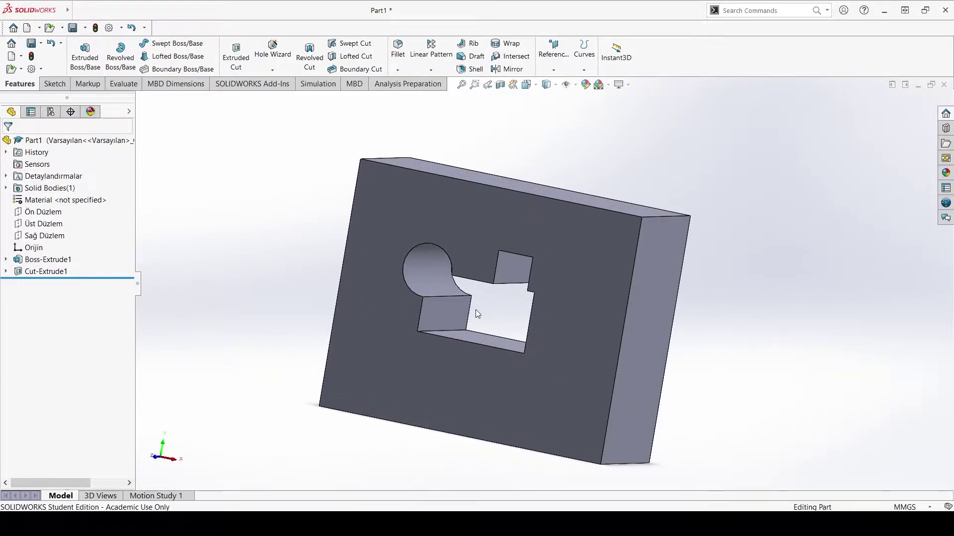
pyautogui.hotkey('ctrl', 'z')
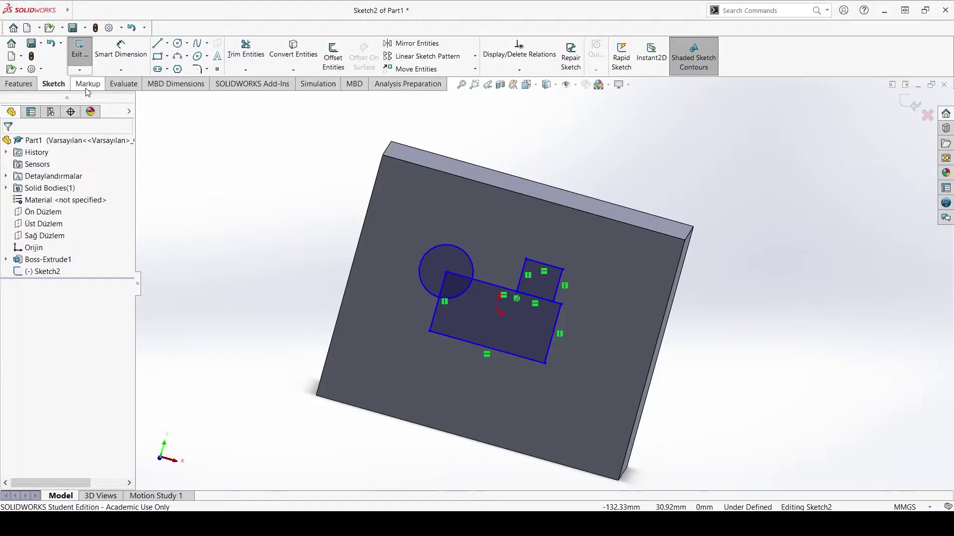
# Cut the circle and small square sketch regions 20 mm deep as blind Cut-Extrude2
pyautogui.click(18, 84)
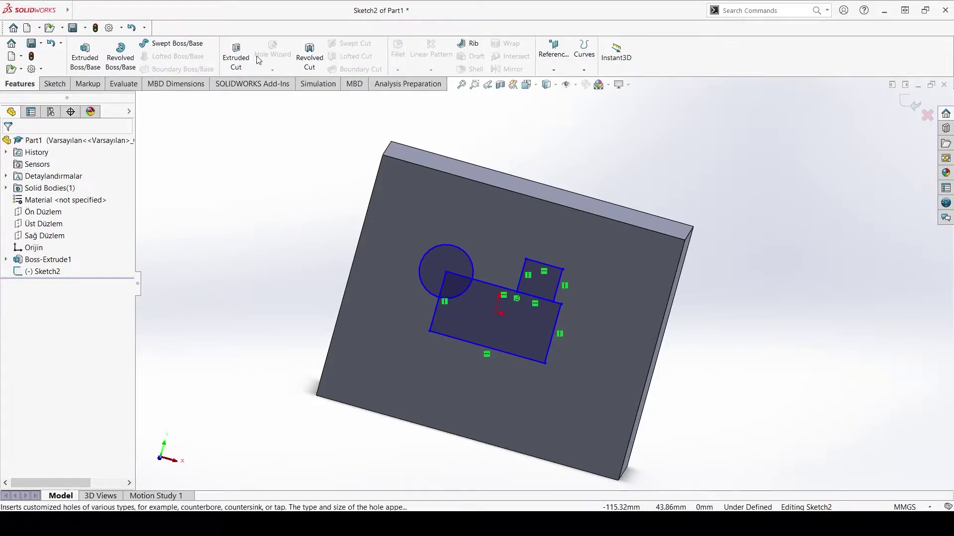
pyautogui.click(236, 57)
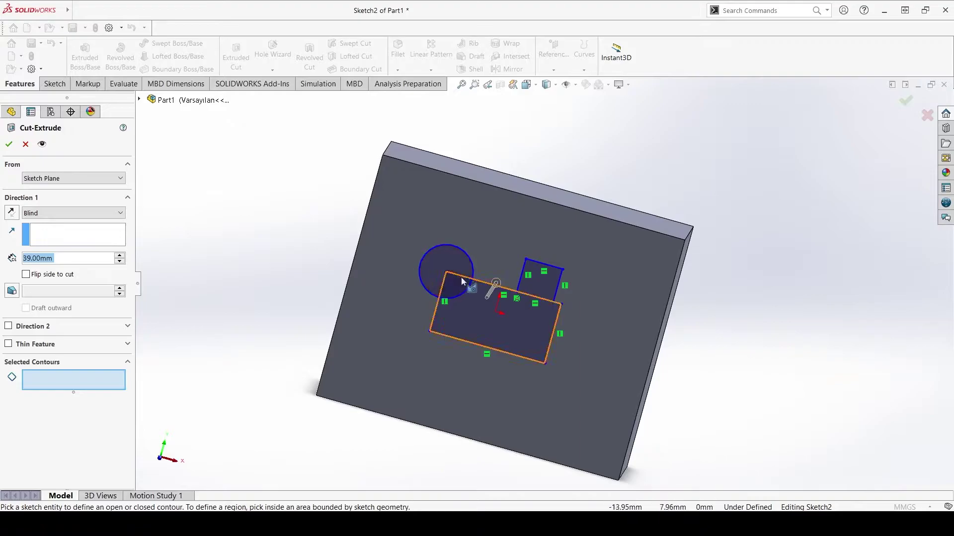
pyautogui.click(450, 261)
pyautogui.click(548, 279)
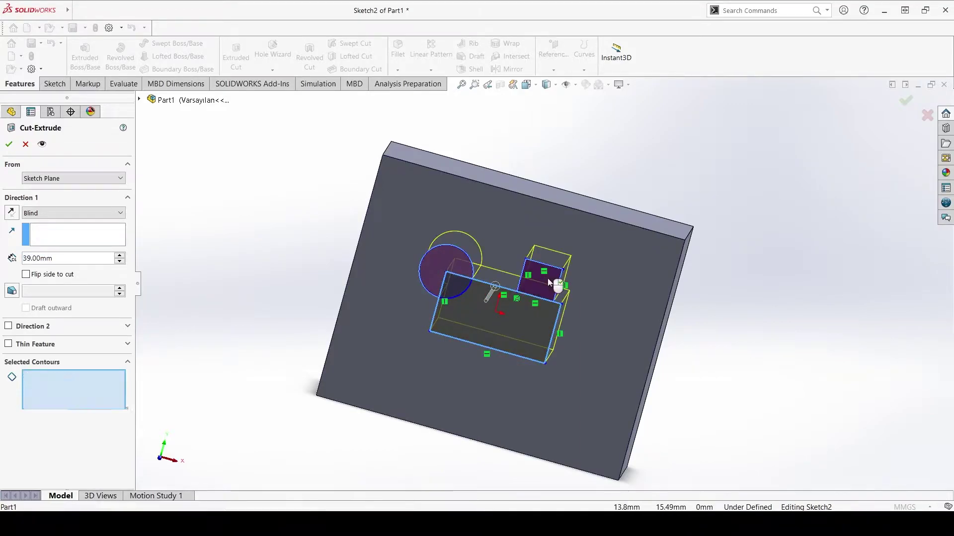
pyautogui.moveTo(693, 299); pyautogui.dragTo(588, 297, button='middle')
pyautogui.moveTo(571, 278)
pyautogui.mouseDown()
pyautogui.moveTo(616, 282)
pyautogui.moveTo(599, 279)
pyautogui.mouseUp()
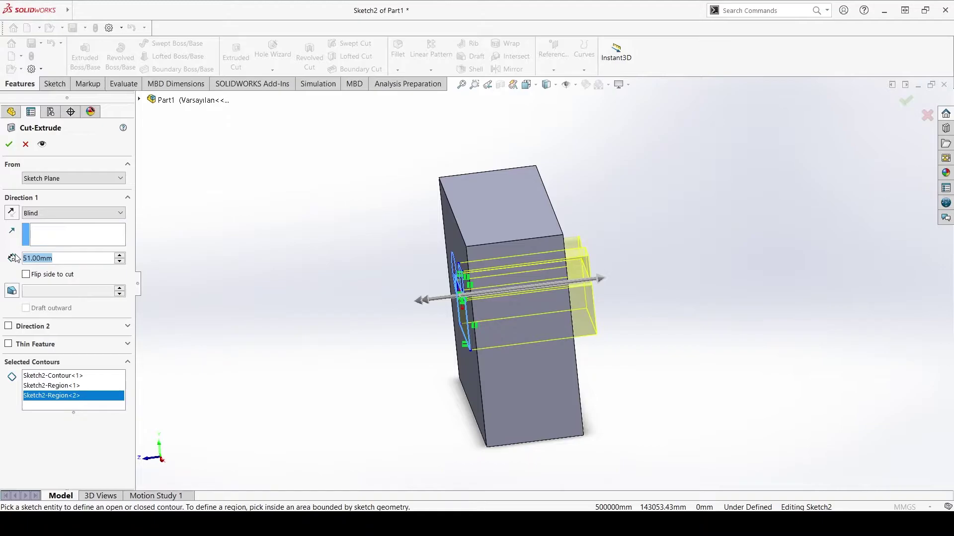
pyautogui.write('20')
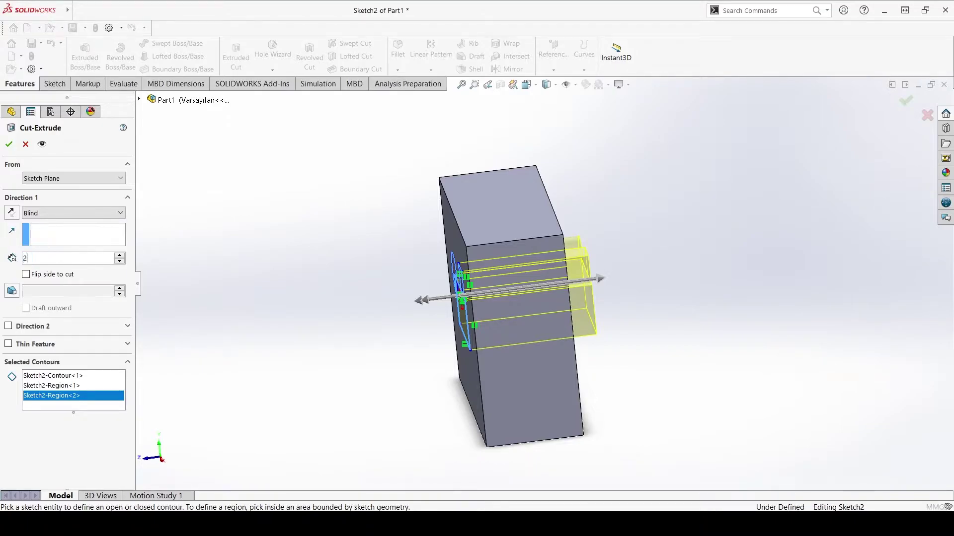
pyautogui.press('Return')
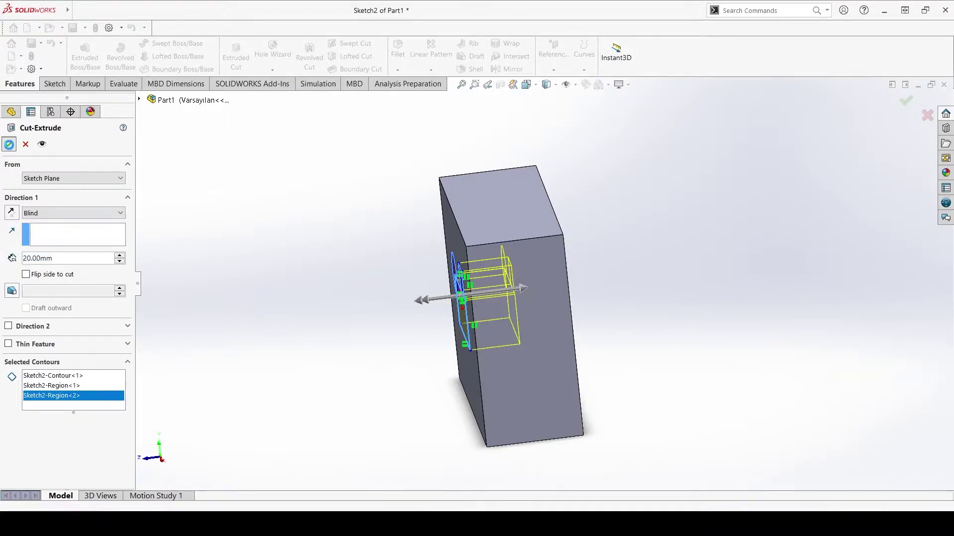
pyautogui.click(9, 144)
pyautogui.moveTo(487, 308)
pyautogui.mouseDown(button='middle')
pyautogui.moveTo(561, 296)
pyautogui.moveTo(562, 313)
pyautogui.moveTo(522, 321)
pyautogui.moveTo(475, 303)
pyautogui.mouseUp(button='middle')
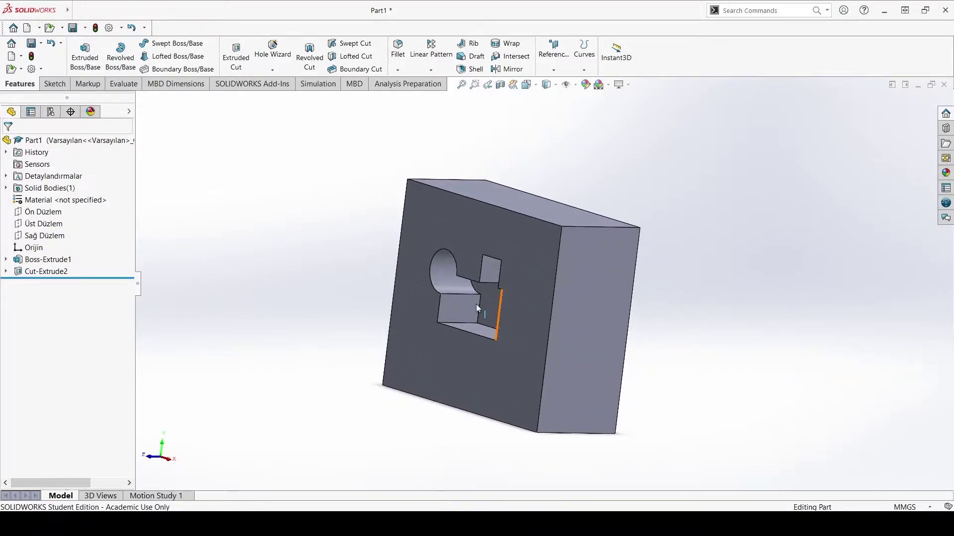
# Sketch a small rectangle low on the block's front face and start an extruded cut from it
pyautogui.click(85, 66)
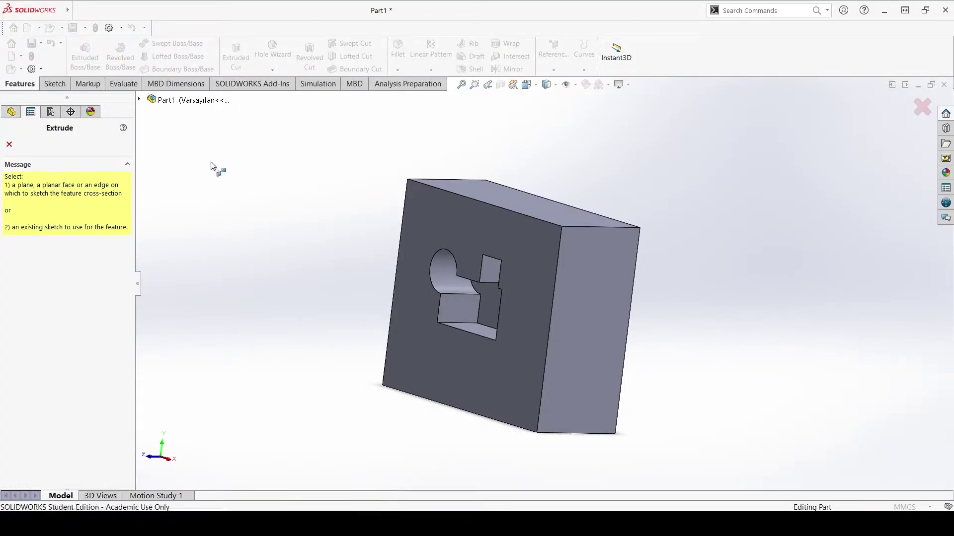
pyautogui.click(435, 268)
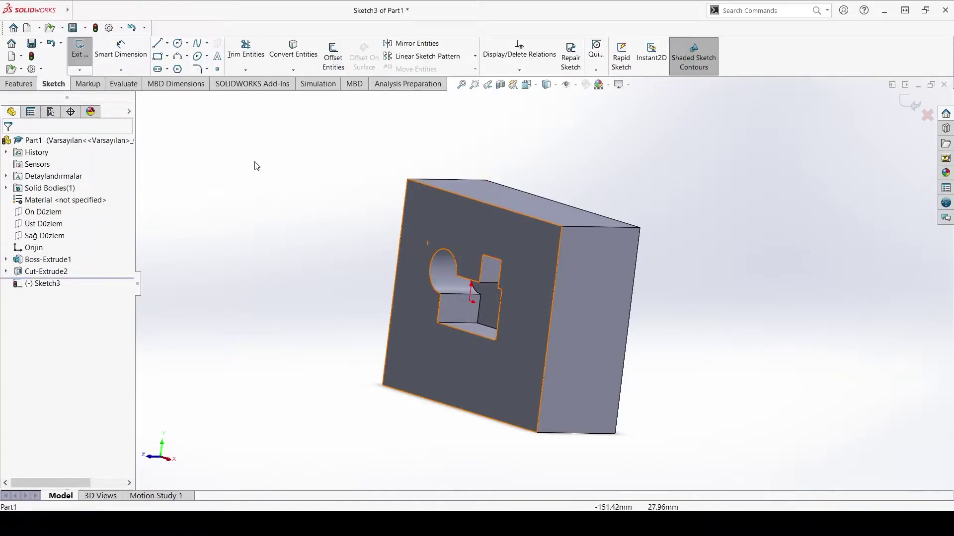
pyautogui.click(158, 57)
pyautogui.moveTo(415, 344); pyautogui.dragTo(449, 380)
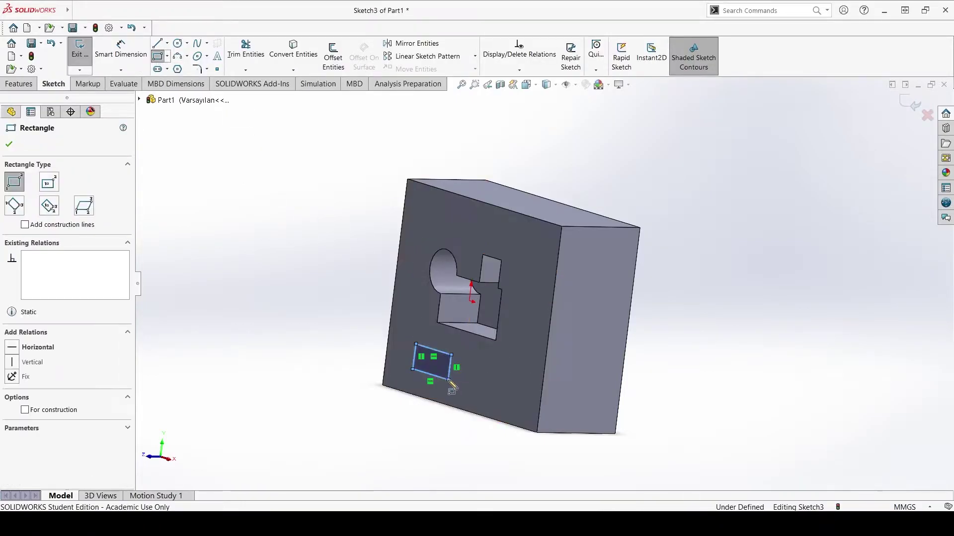
pyautogui.click(19, 84)
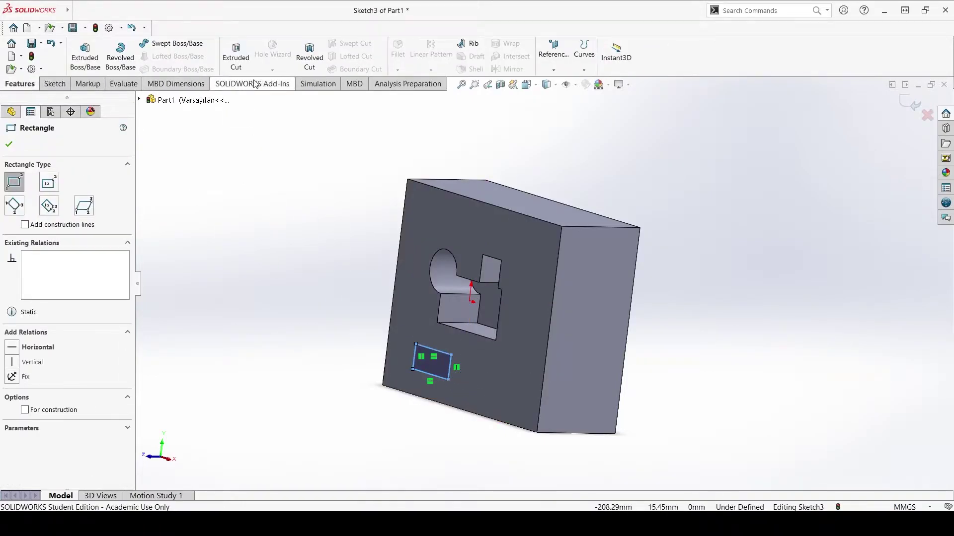
pyautogui.click(236, 54)
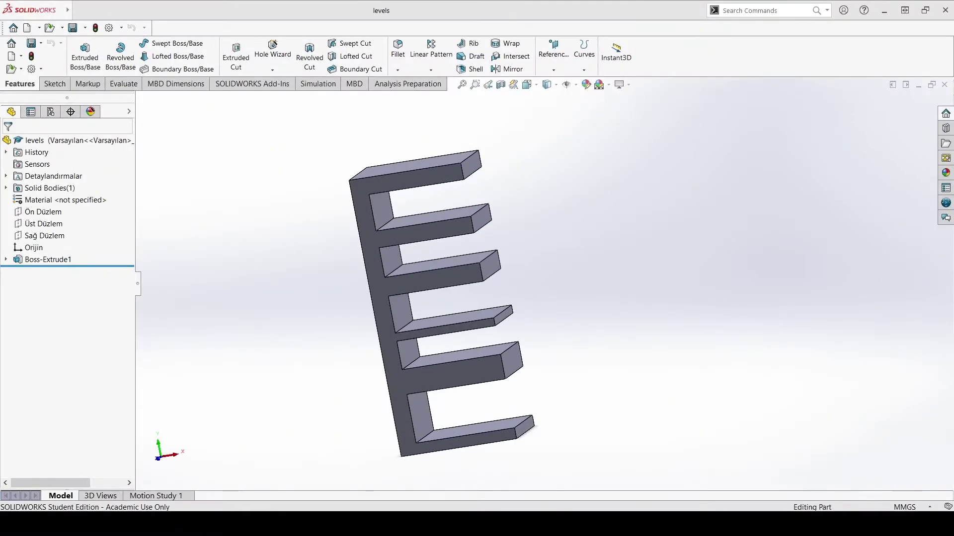
# Sketch a circle of radius about 28 mm on the top face of the E's uppermost prong
pyautogui.click(54, 84)
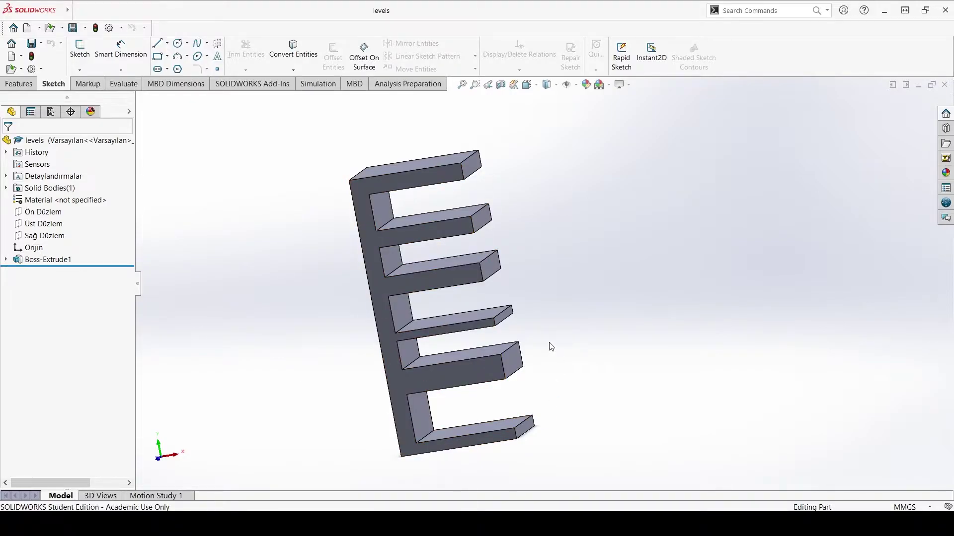
pyautogui.moveTo(550, 346)
pyautogui.mouseDown(button='middle')
pyautogui.moveTo(561, 313)
pyautogui.moveTo(562, 321)
pyautogui.mouseUp(button='middle')
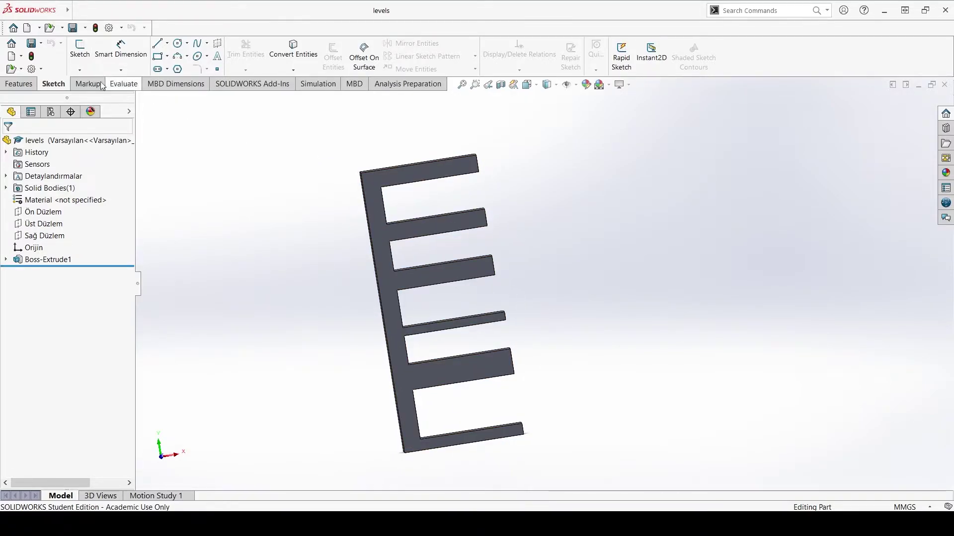
pyautogui.click(80, 50)
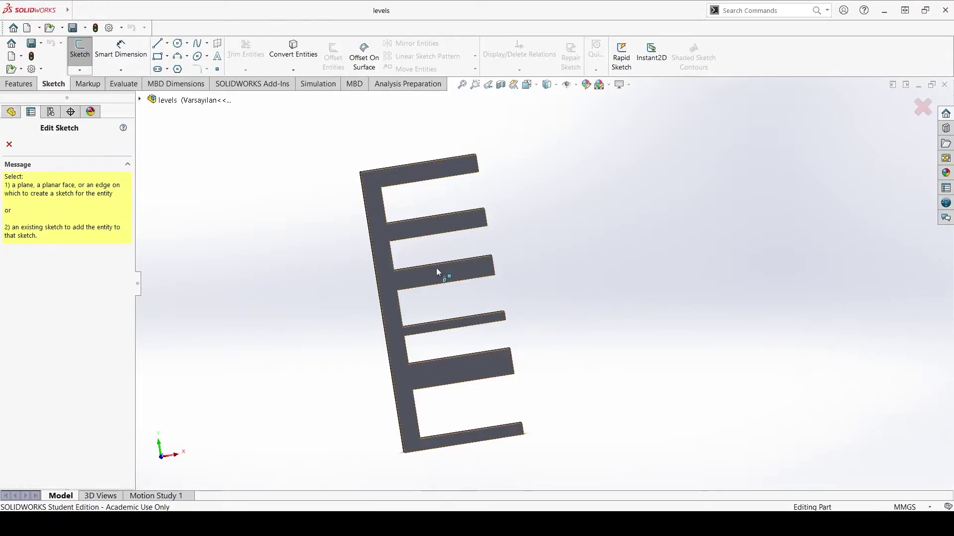
pyautogui.click(436, 271)
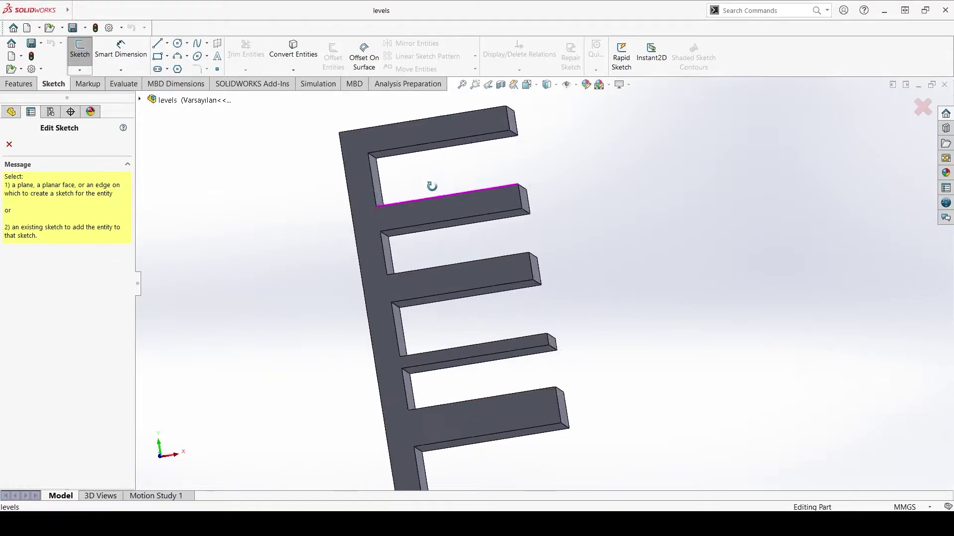
pyautogui.click(180, 44)
pyautogui.click(450, 158)
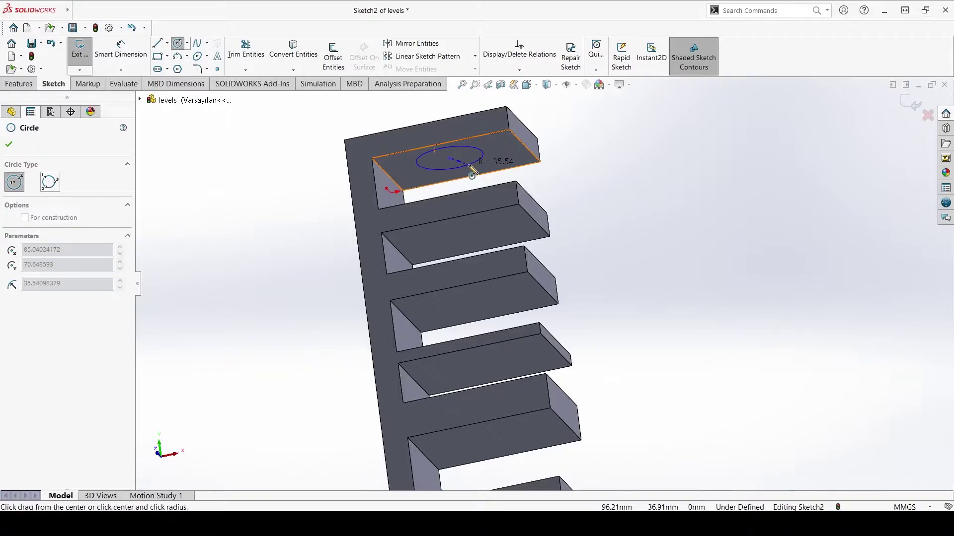
pyautogui.click(468, 166)
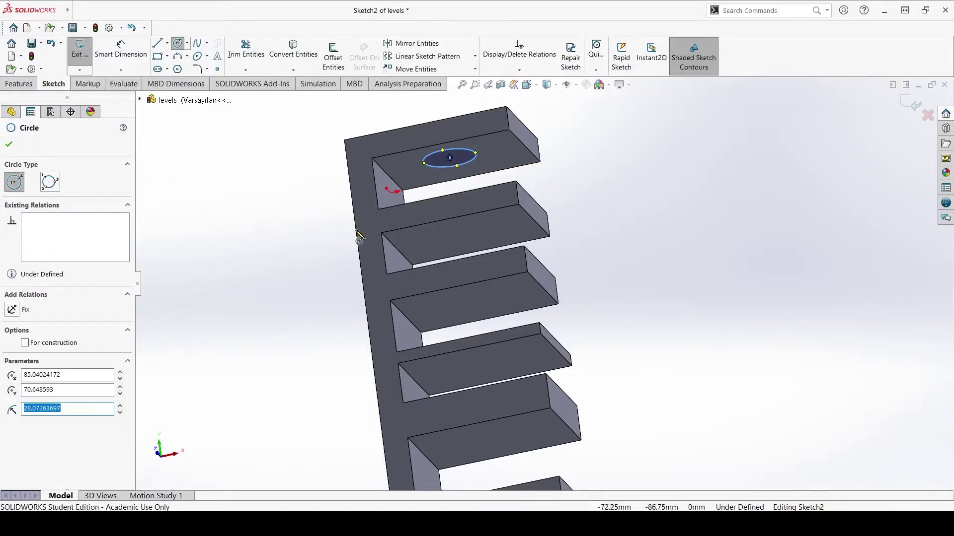
pyautogui.click(18, 84)
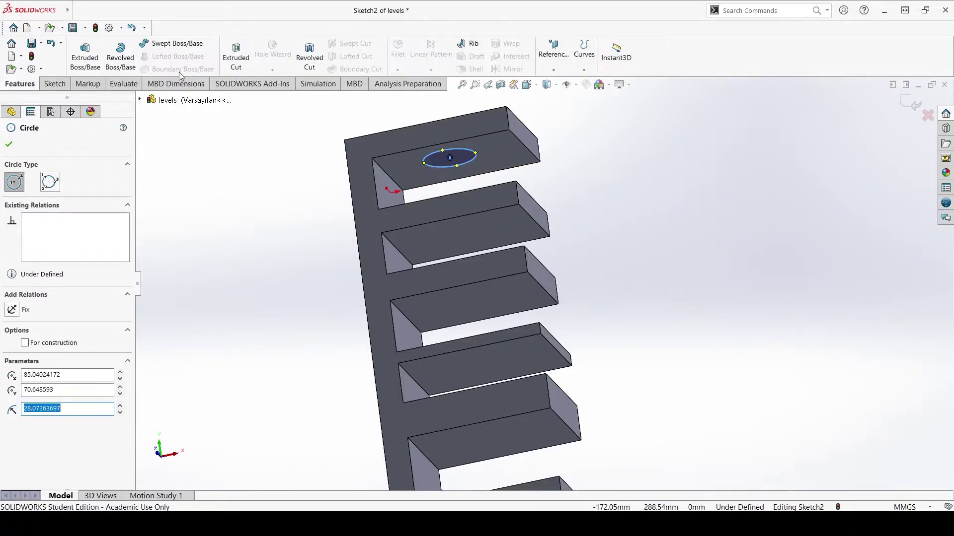
# Start an extruded cut from the circle, entering 20 mm then dragging the depth to 41 mm
pyautogui.click(235, 55)
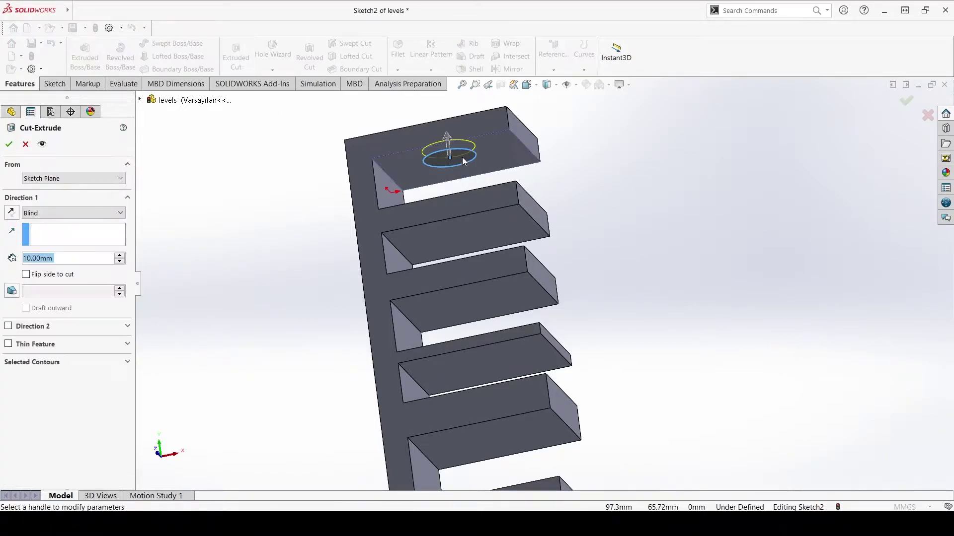
pyautogui.moveTo(621, 158)
pyautogui.mouseDown(button='middle')
pyautogui.moveTo(626, 215)
pyautogui.moveTo(586, 204)
pyautogui.moveTo(598, 207)
pyautogui.mouseUp(button='middle')
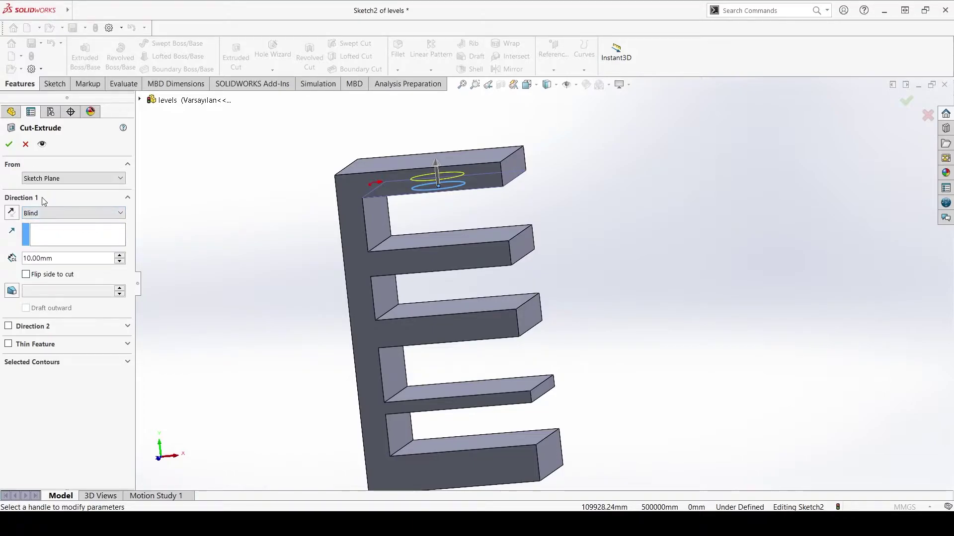
pyautogui.doubleClick(53, 258)
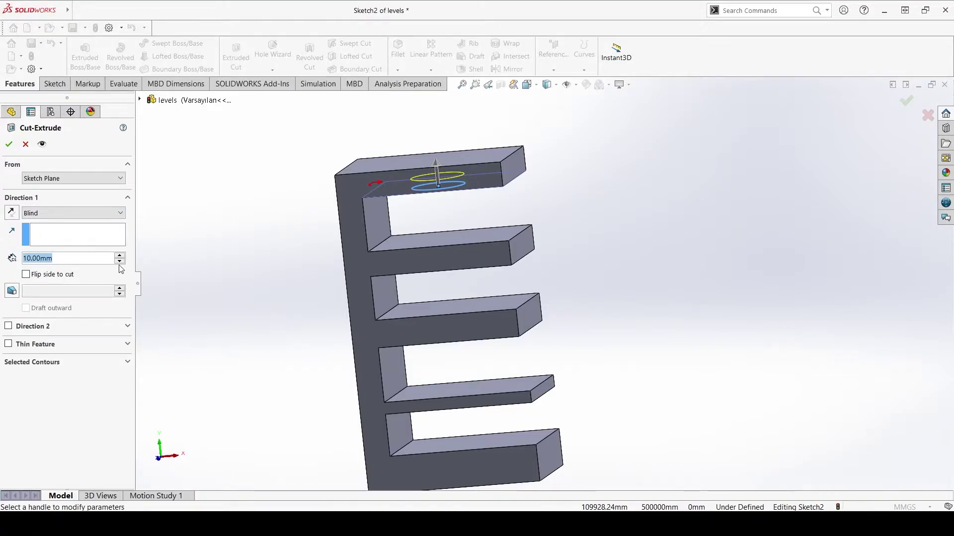
pyautogui.write('20')
pyautogui.press('Return')
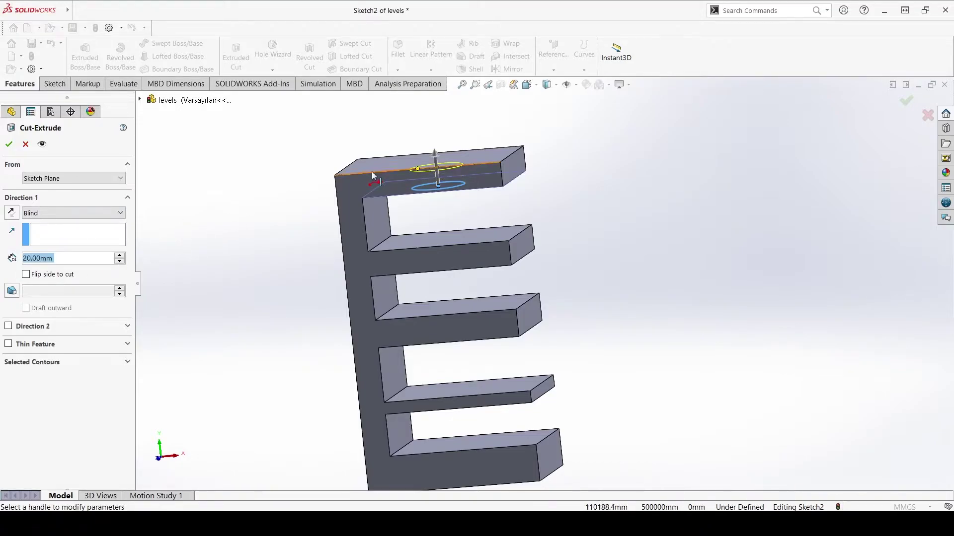
pyautogui.moveTo(433, 150); pyautogui.dragTo(432, 134)
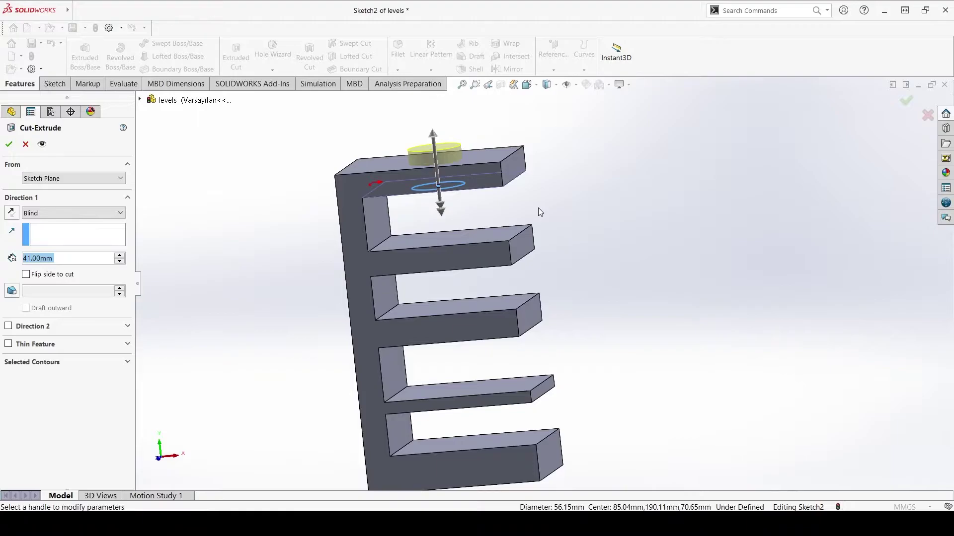
pyautogui.moveTo(540, 212); pyautogui.dragTo(522, 194, button='middle')
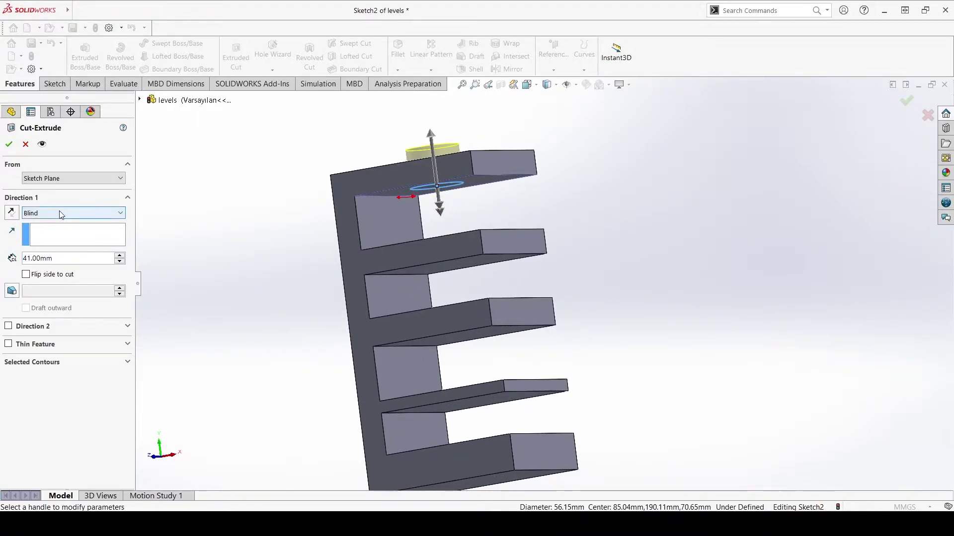
# Reverse the cut to run down into the top prong with a 42 mm Blind depth
pyautogui.click(10, 217)
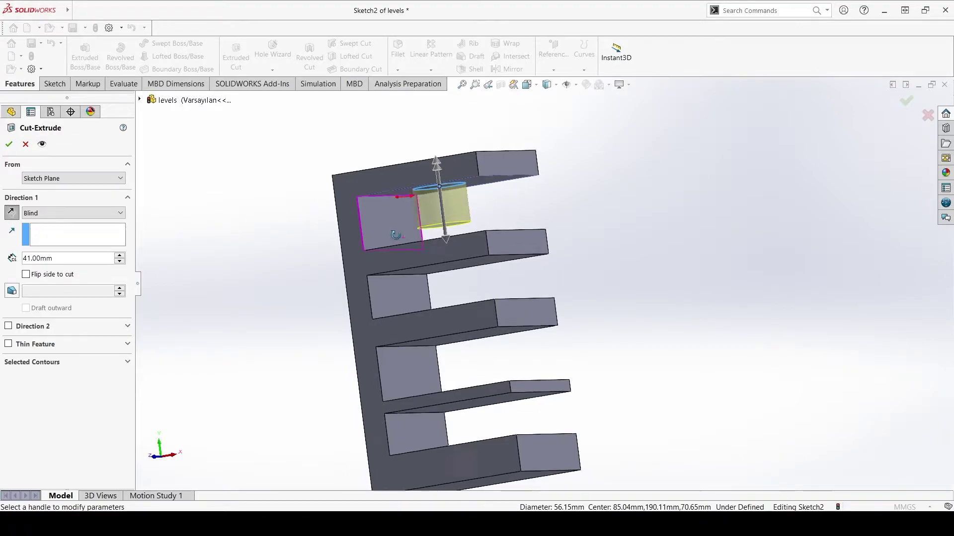
pyautogui.click(443, 239)
pyautogui.click(458, 233)
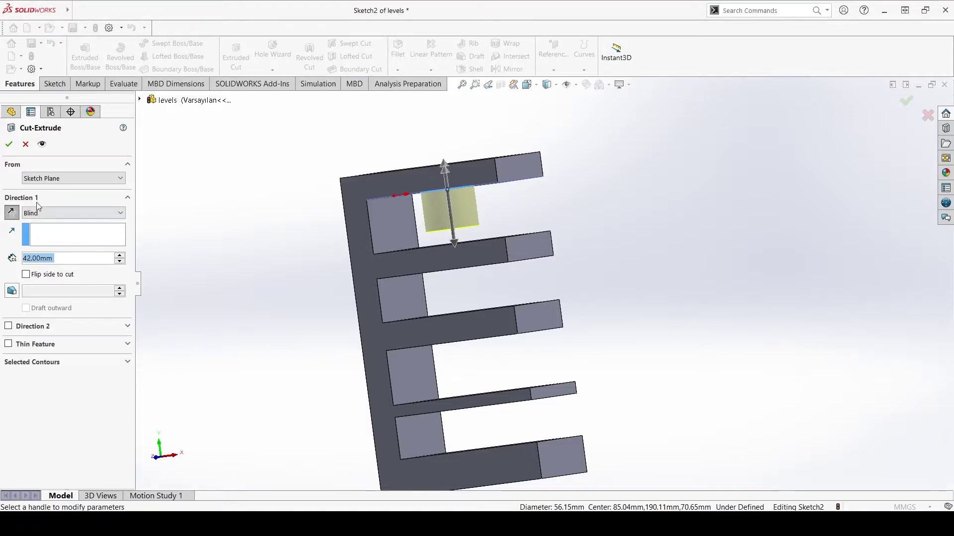
pyautogui.click(37, 217)
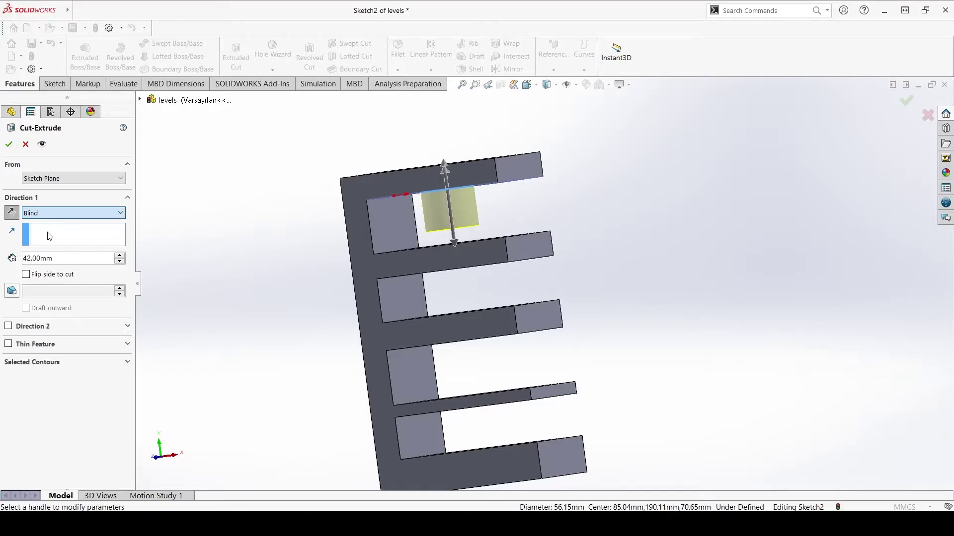
# Switch the cut's end condition to Through All and view it through every shelf
pyautogui.press('Down')
pyautogui.scroll(2, 602, 337)
pyautogui.scroll(2, 602, 338)
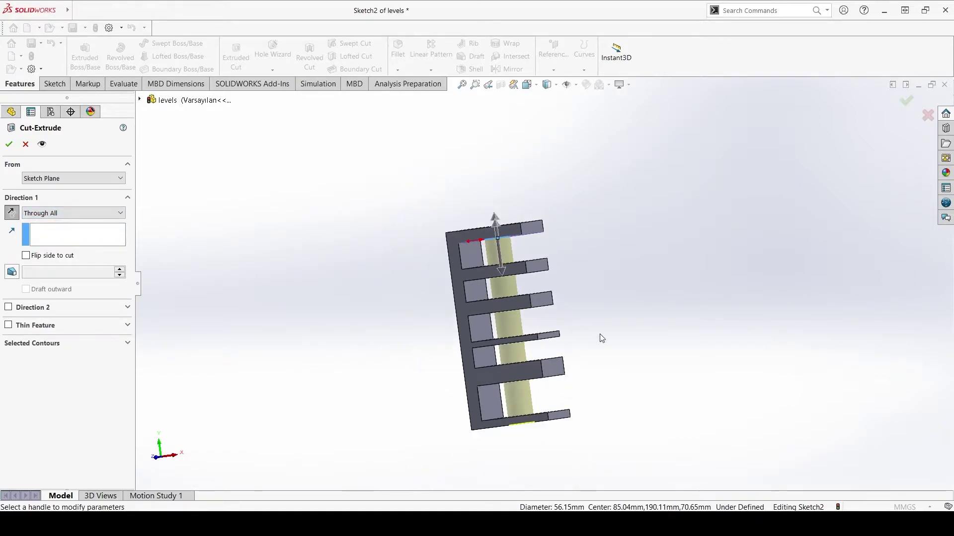
pyautogui.moveTo(601, 338)
pyautogui.mouseDown(button='middle')
pyautogui.moveTo(614, 381)
pyautogui.moveTo(577, 395)
pyautogui.moveTo(579, 285)
pyautogui.mouseUp(button='middle')
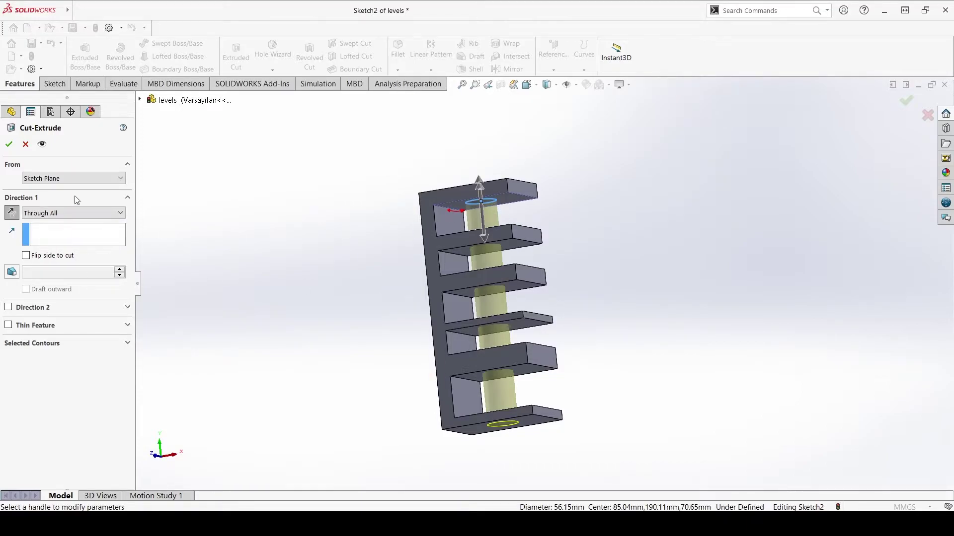
# Reverse the cut direction back so it runs down through the shelves
pyautogui.click(17, 217)
pyautogui.moveTo(531, 245); pyautogui.dragTo(580, 291, button='middle')
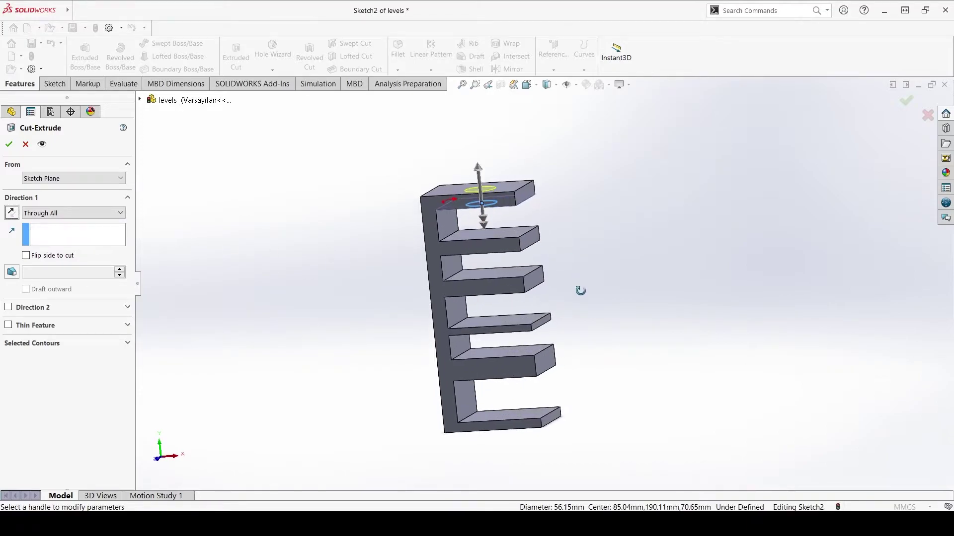
pyautogui.scroll(-2, 580, 291)
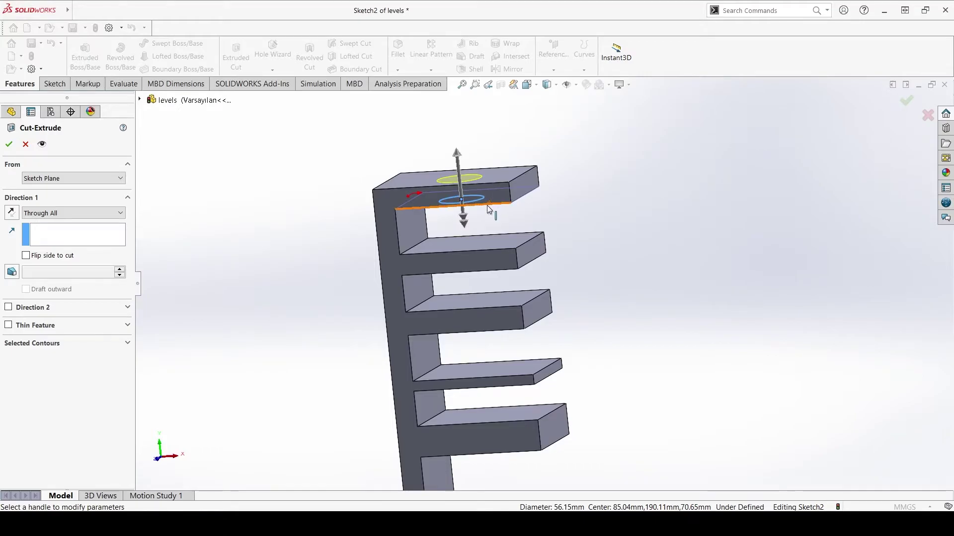
pyautogui.click(13, 214)
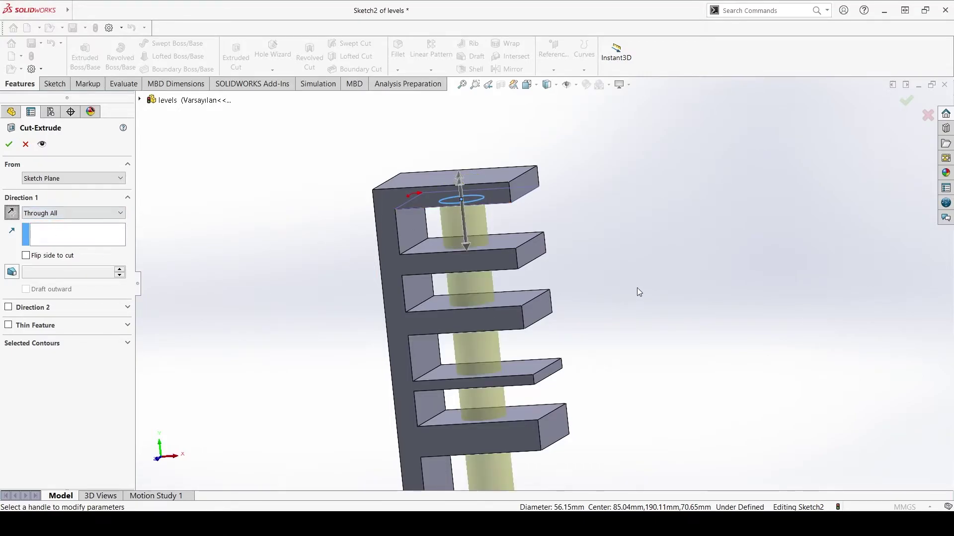
pyautogui.scroll(2, 639, 288)
pyautogui.scroll(1, 639, 288)
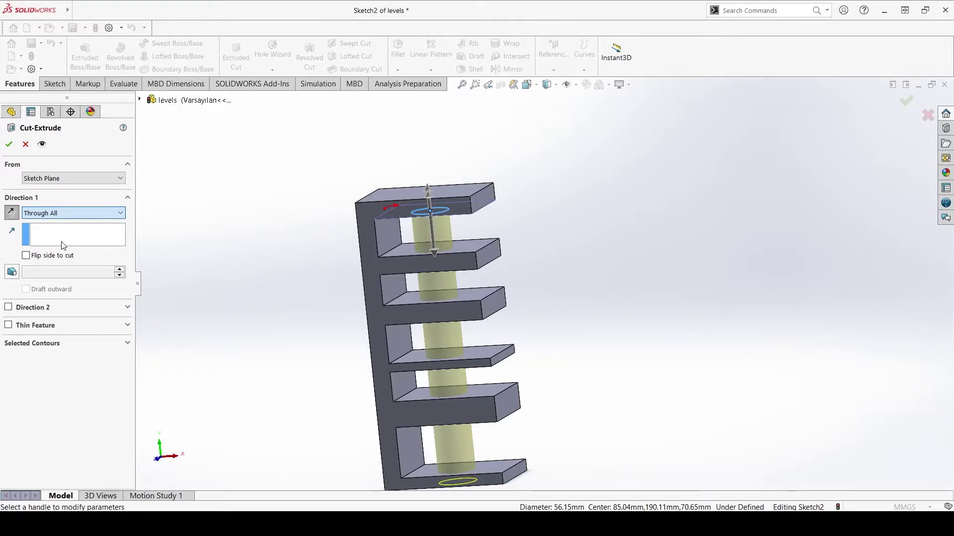
# Enable Direction 2 so the cut also goes Through All the other way
pyautogui.click(9, 307)
pyautogui.scroll(2, 517, 341)
pyautogui.scroll(-1, 517, 341)
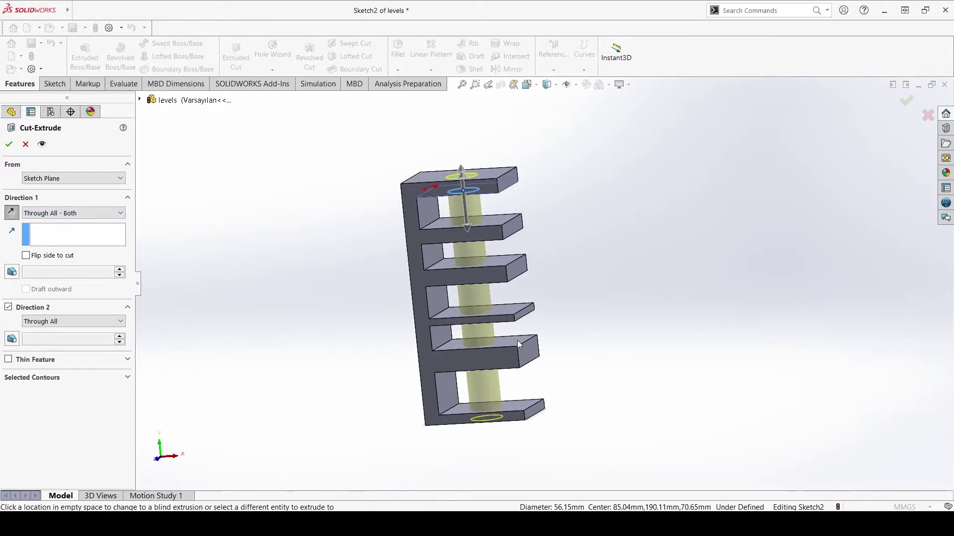
pyautogui.moveTo(613, 361)
pyautogui.mouseDown(button='middle')
pyautogui.moveTo(598, 316)
pyautogui.moveTo(606, 320)
pyautogui.mouseUp(button='middle')
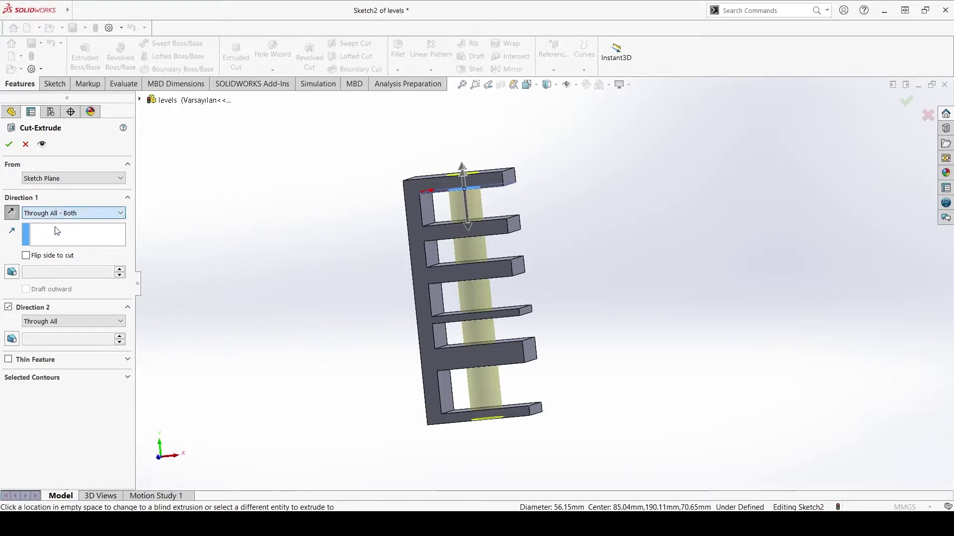
pyautogui.scroll(-1, 58, 254)
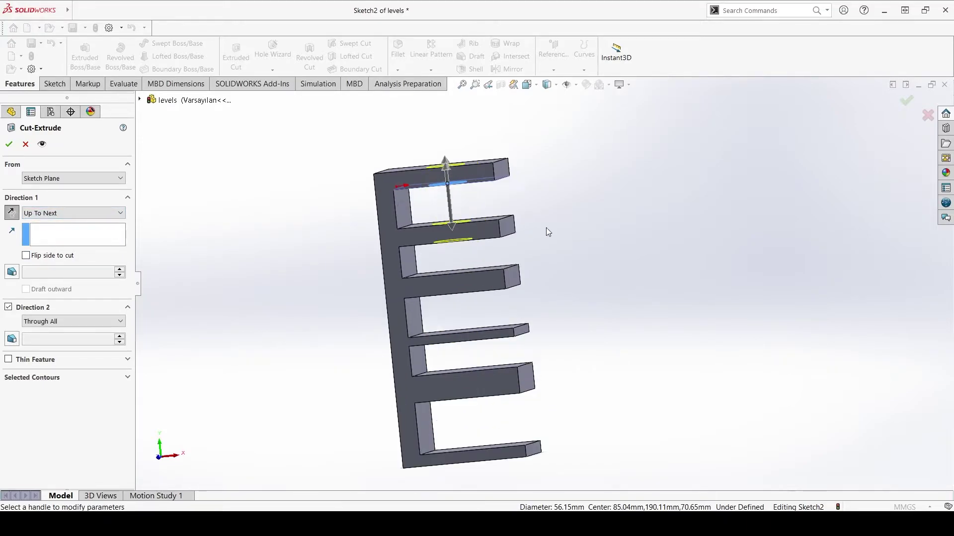
# Drop Direction 2 and flip the cut up, then back down toward the next shelf
pyautogui.scroll(-1, 487, 169)
pyautogui.click(9, 307)
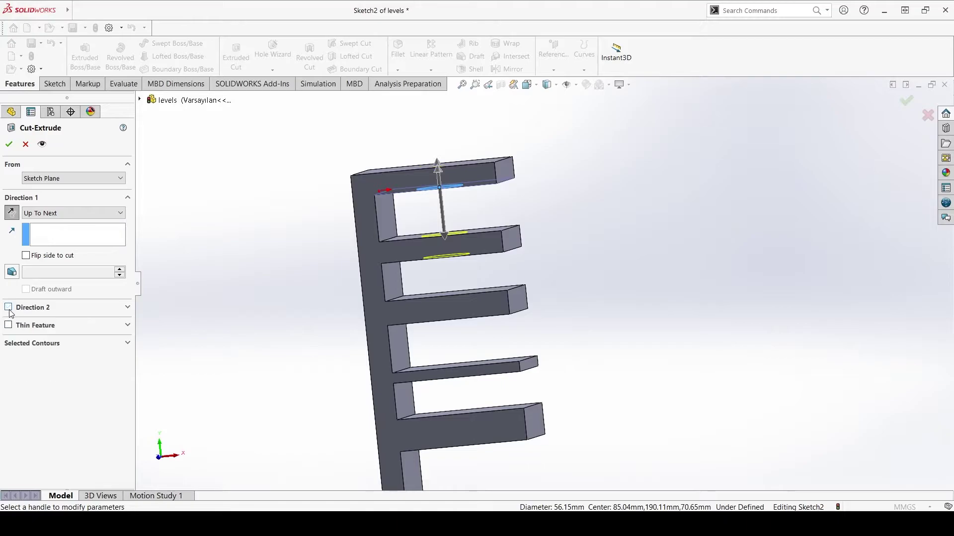
pyautogui.moveTo(571, 220)
pyautogui.mouseDown(button='middle')
pyautogui.moveTo(522, 267)
pyautogui.moveTo(472, 251)
pyautogui.moveTo(583, 243)
pyautogui.moveTo(588, 221)
pyautogui.mouseUp(button='middle')
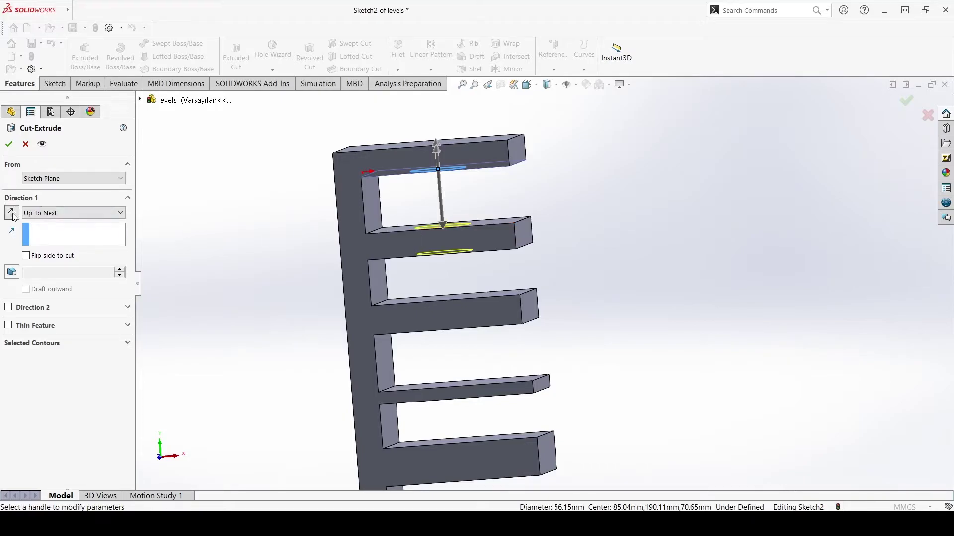
pyautogui.click(442, 224)
pyautogui.moveTo(568, 219); pyautogui.dragTo(553, 213, button='middle')
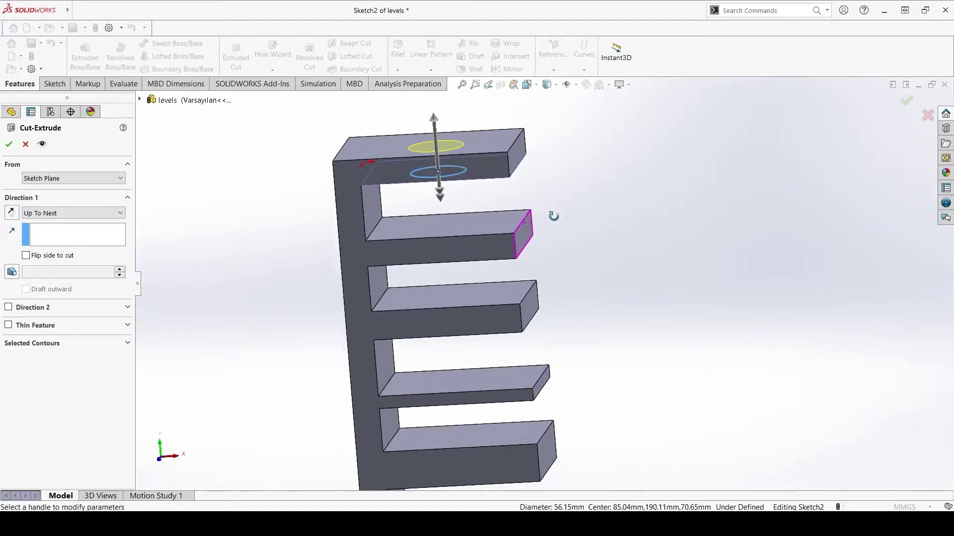
pyautogui.click(11, 212)
pyautogui.moveTo(616, 292)
pyautogui.mouseDown(button='middle')
pyautogui.moveTo(555, 248)
pyautogui.moveTo(581, 336)
pyautogui.moveTo(587, 305)
pyautogui.mouseUp(button='middle')
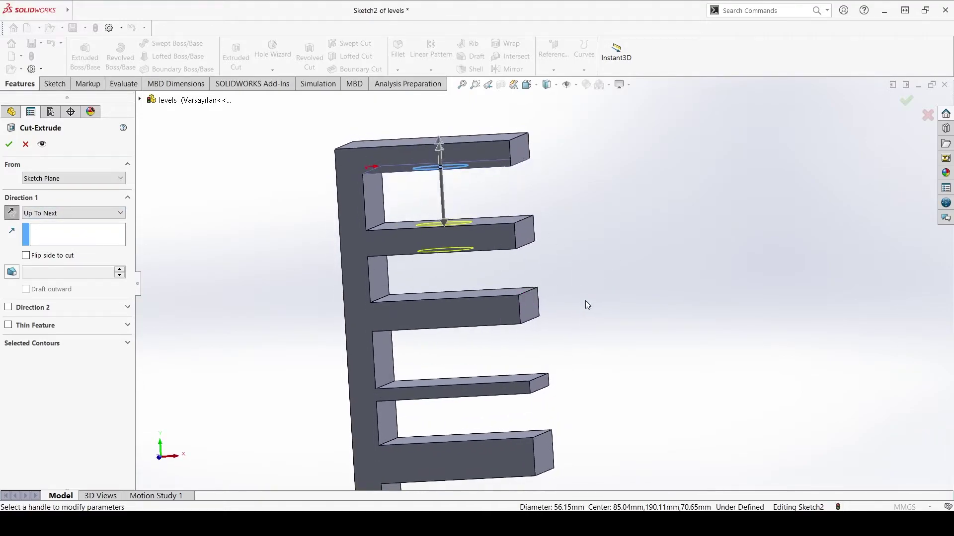
pyautogui.click(45, 217)
# Set the cut to Up To Vertex and pick successively lower shelf corners, ending at Vertex<5>
pyautogui.press('Down')
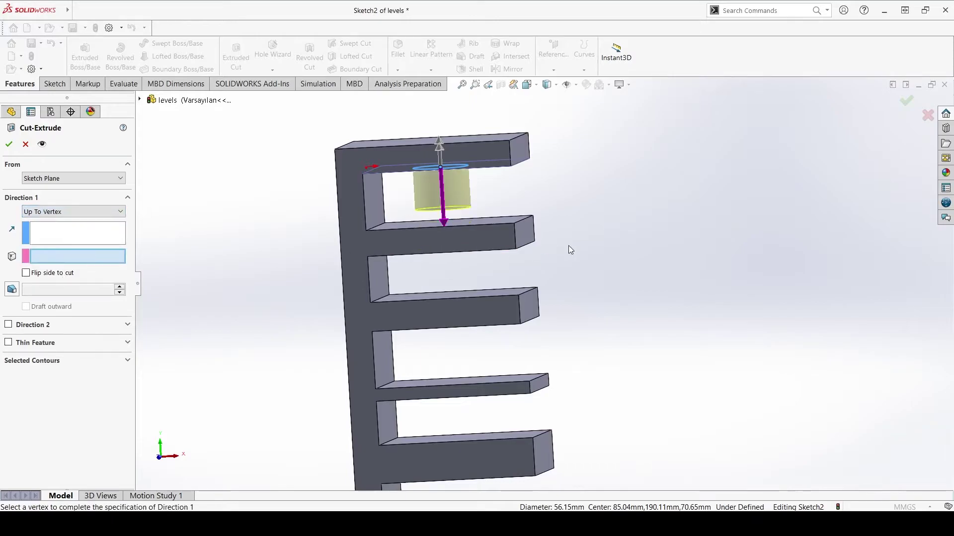
pyautogui.moveTo(568, 245)
pyautogui.mouseDown(button='middle')
pyautogui.moveTo(576, 295)
pyautogui.moveTo(559, 251)
pyautogui.mouseUp(button='middle')
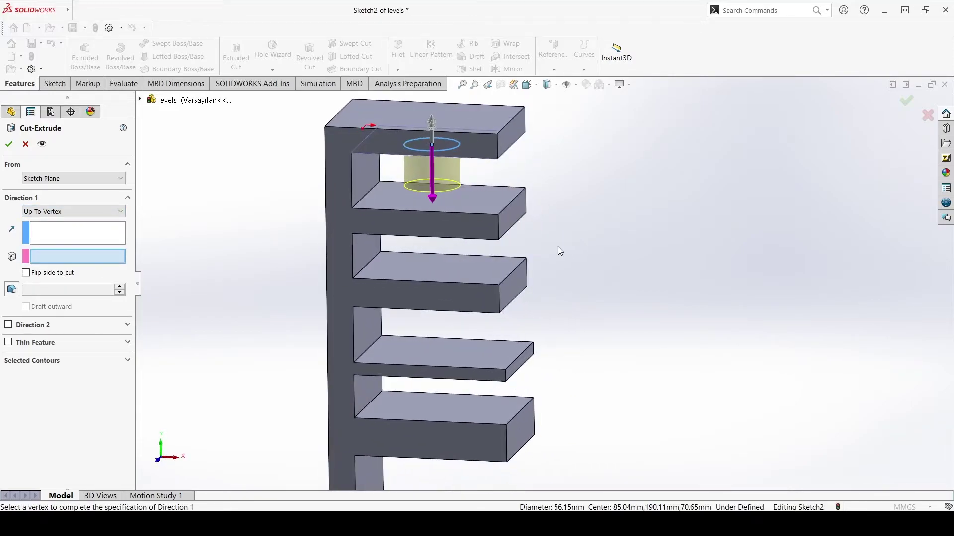
pyautogui.scroll(-3, 544, 221)
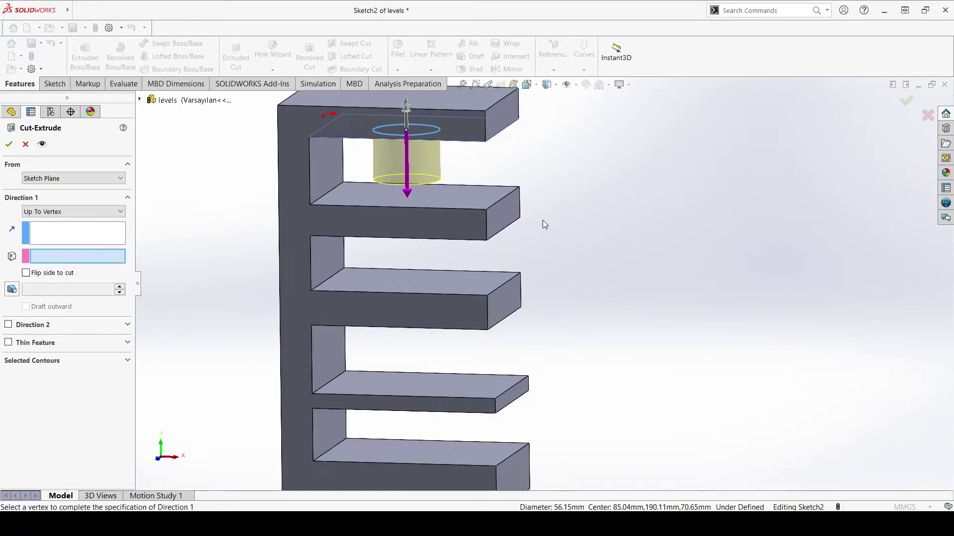
pyautogui.click(477, 212)
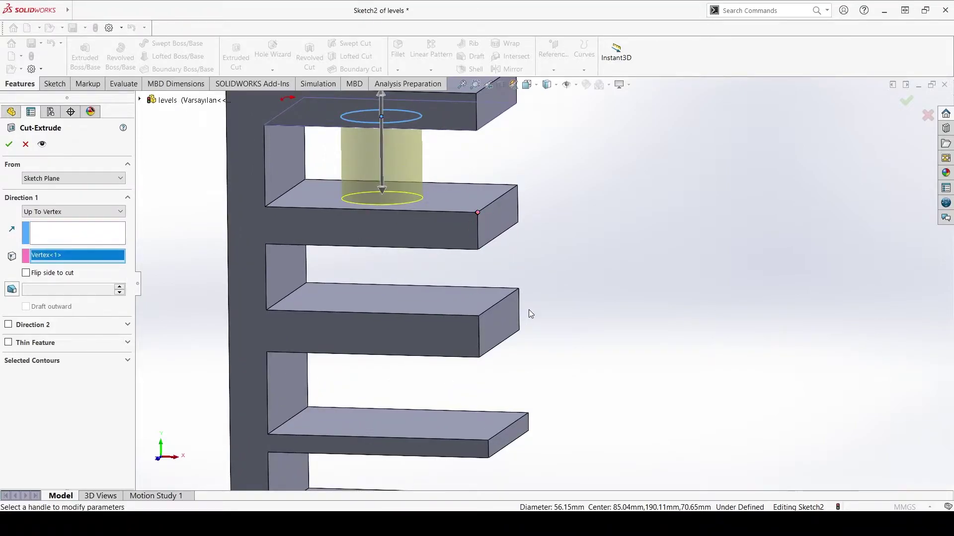
pyautogui.moveTo(486, 273)
pyautogui.mouseDown(button='middle')
pyautogui.moveTo(539, 279)
pyautogui.moveTo(456, 212)
pyautogui.mouseUp(button='middle')
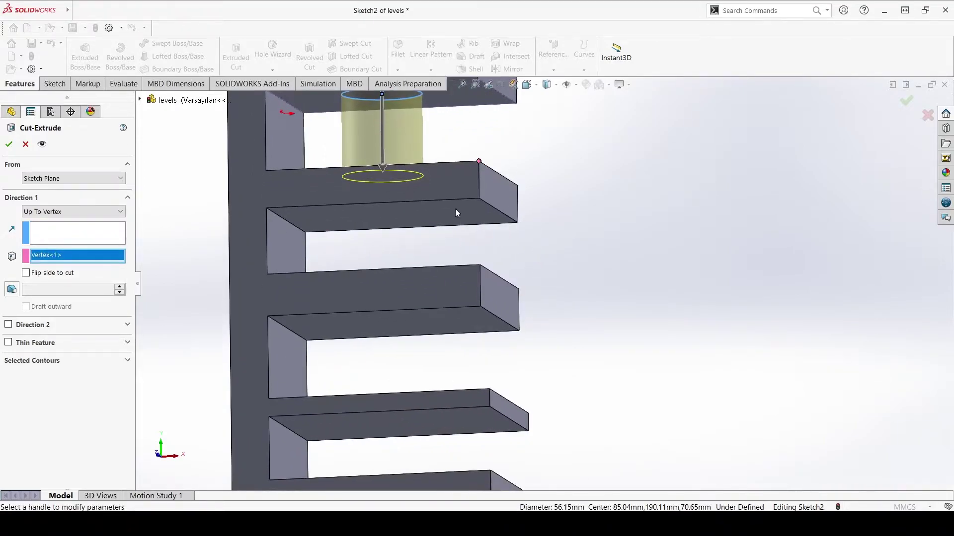
pyautogui.click(480, 200)
pyautogui.moveTo(548, 282); pyautogui.dragTo(531, 302, button='middle')
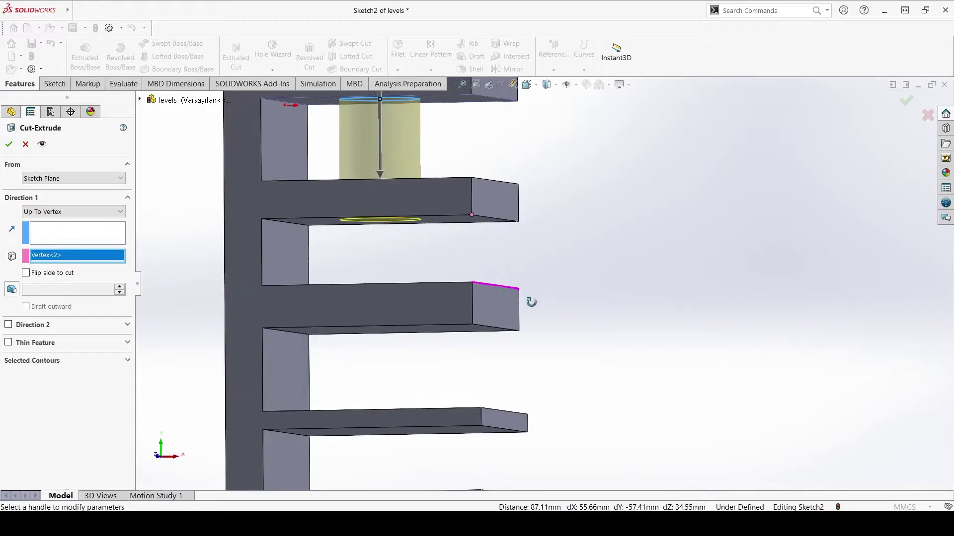
pyautogui.click(481, 425)
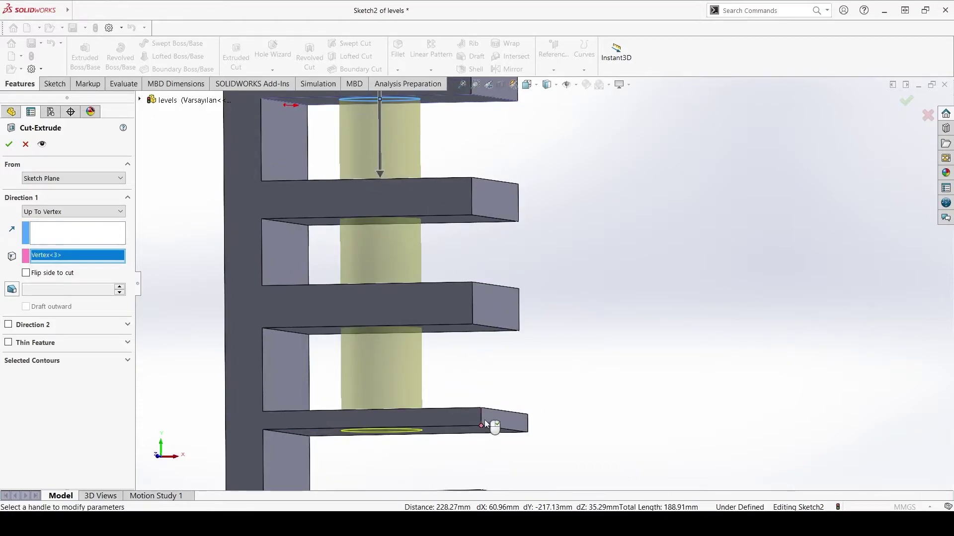
pyautogui.press('z')
pyautogui.moveTo(515, 373); pyautogui.dragTo(498, 420, button='middle')
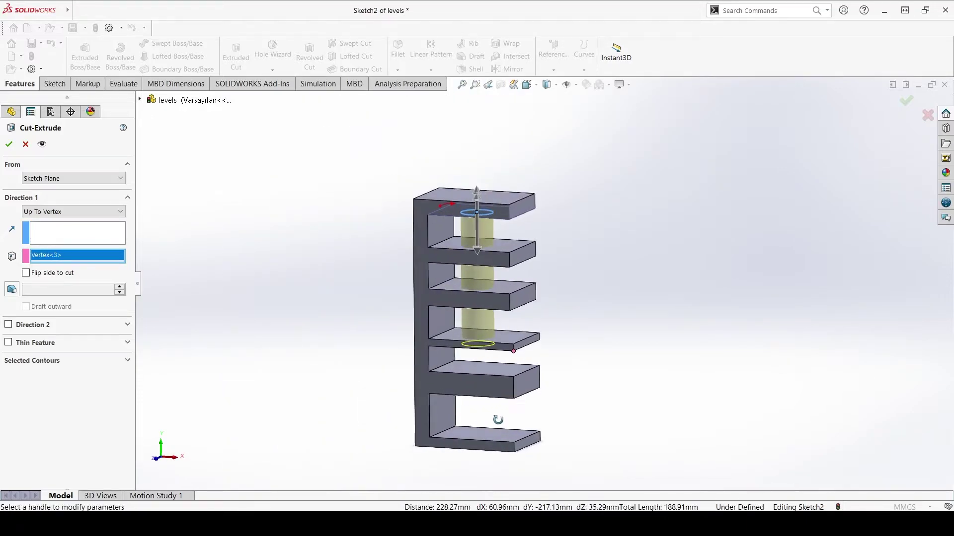
pyautogui.click(514, 399)
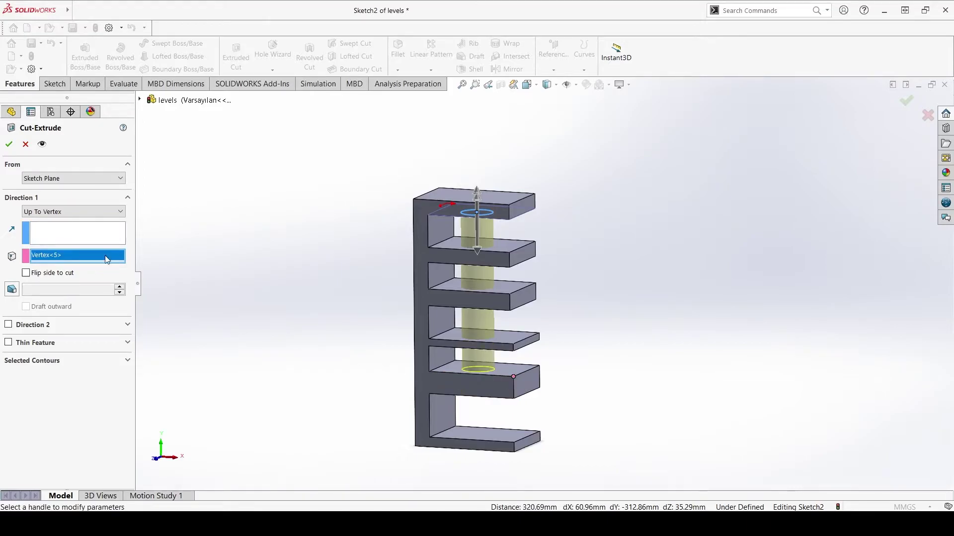
pyautogui.scroll(-1, 63, 212)
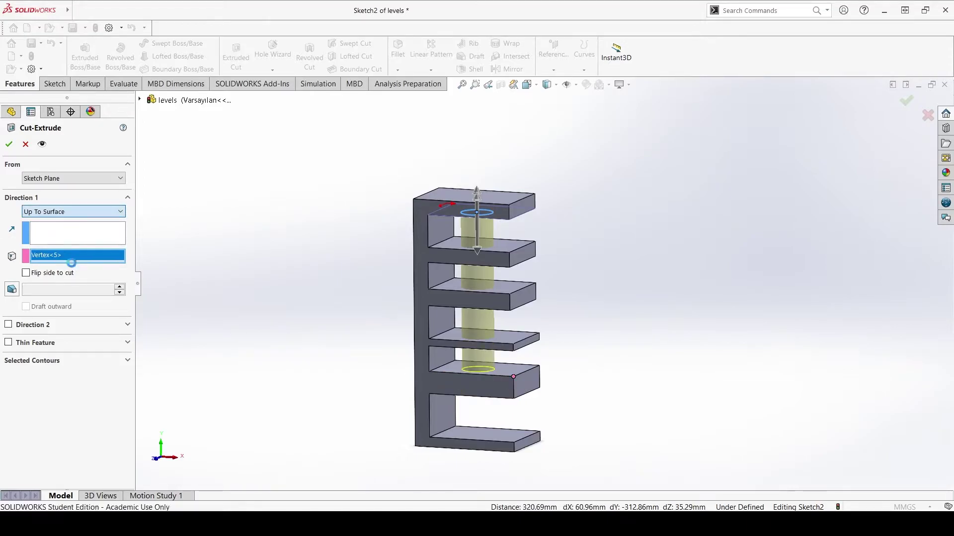
# End the cut at successive shelf faces down to the fifth, then switch it to Up To Body
pyautogui.scroll(-2, 556, 264)
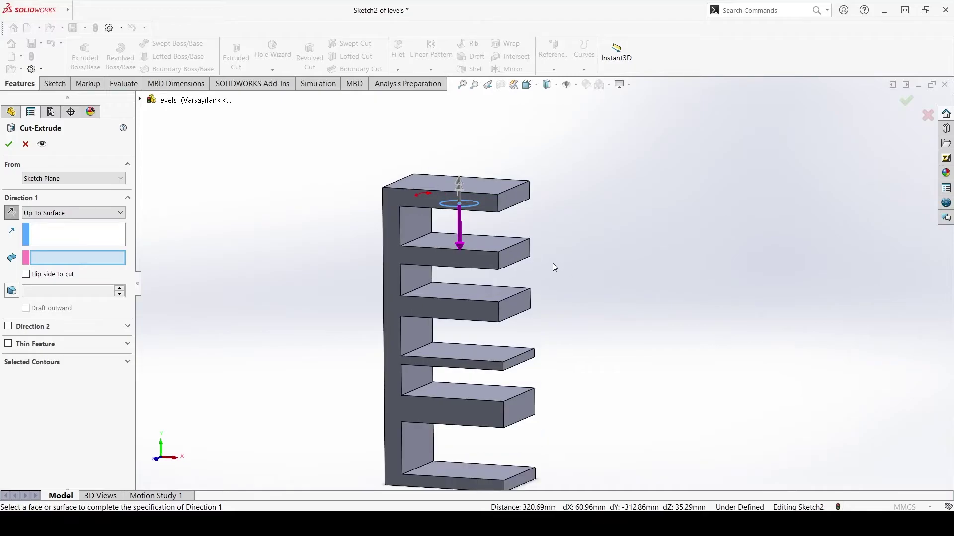
pyautogui.scroll(-2, 553, 264)
pyautogui.click(495, 254)
pyautogui.scroll(-2, 519, 299)
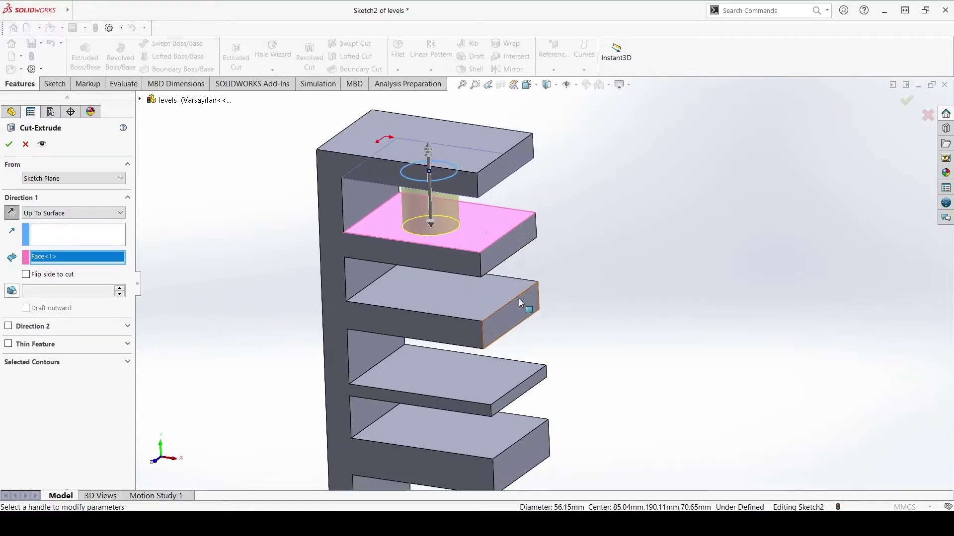
pyautogui.moveTo(466, 277); pyautogui.dragTo(461, 198, button='middle')
pyautogui.click(432, 302)
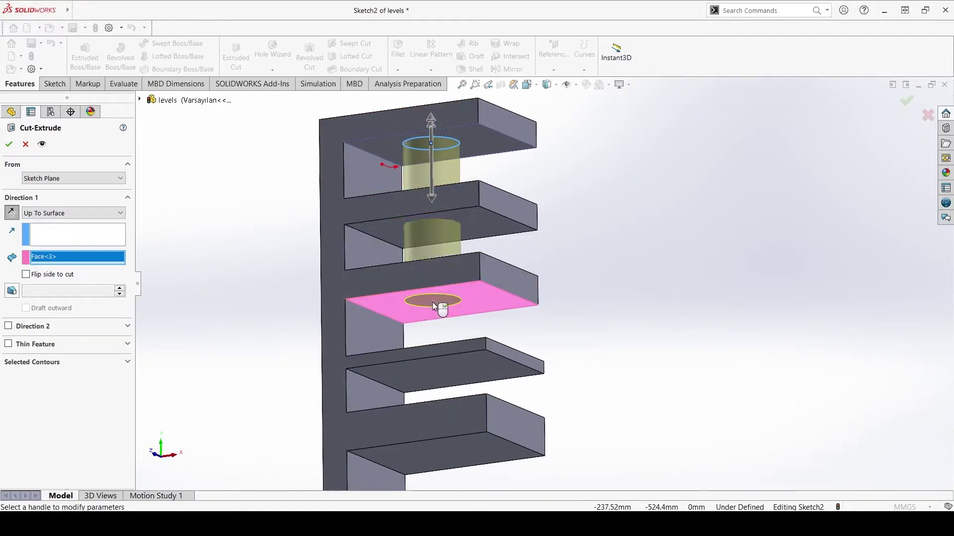
pyautogui.moveTo(432, 302)
pyautogui.mouseDown(button='middle')
pyautogui.moveTo(461, 245)
pyautogui.moveTo(465, 297)
pyautogui.mouseUp(button='middle')
pyautogui.click(461, 246)
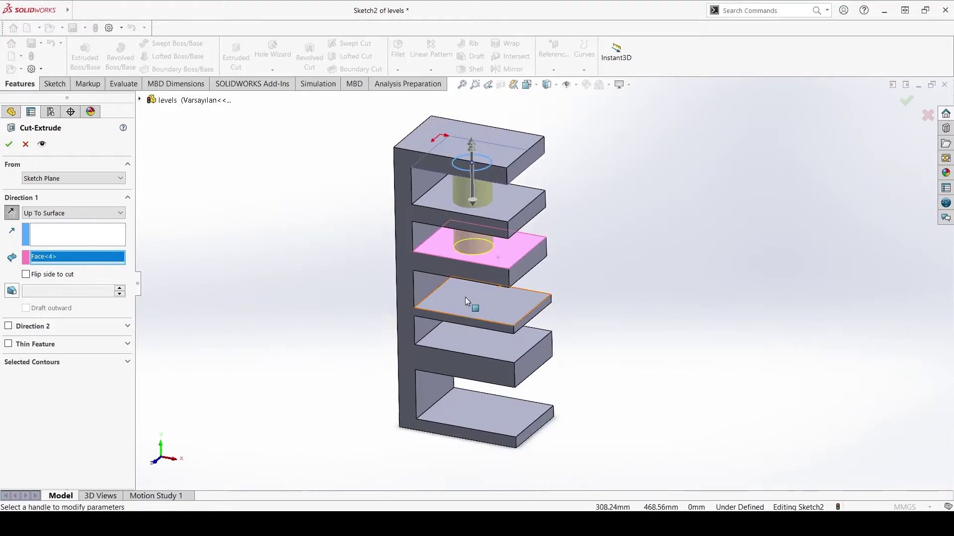
pyautogui.moveTo(485, 353)
pyautogui.mouseDown(button='middle')
pyautogui.moveTo(548, 307)
pyautogui.moveTo(548, 342)
pyautogui.mouseUp(button='middle')
pyautogui.click(486, 339)
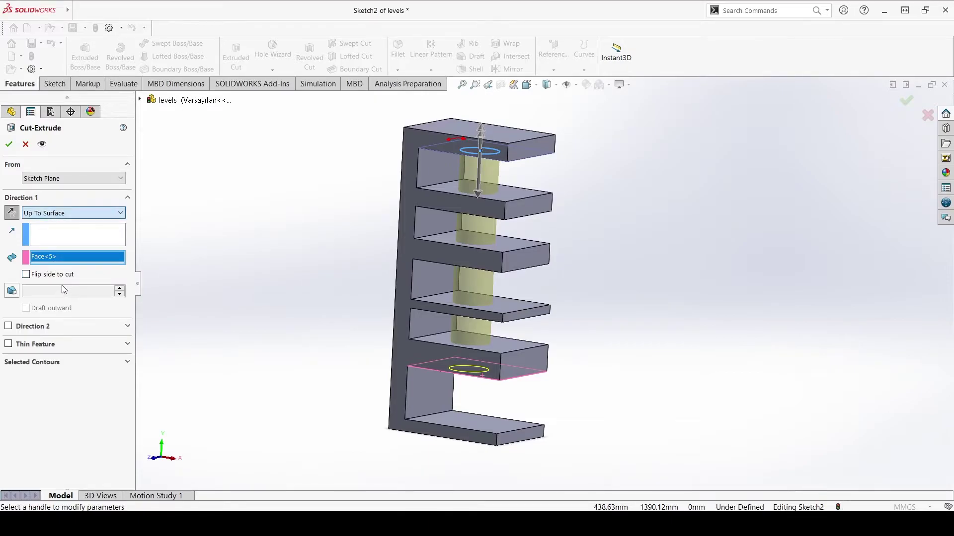
pyautogui.press('Delete')
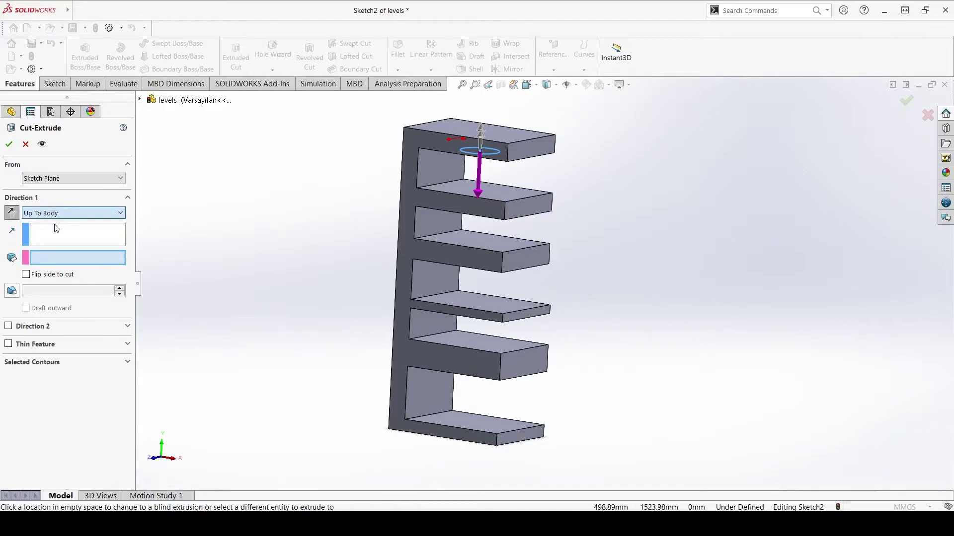
# Switch the cylindrical cut's end condition to Mid Plane at 128 mm and view it from the front
pyautogui.press('Down')
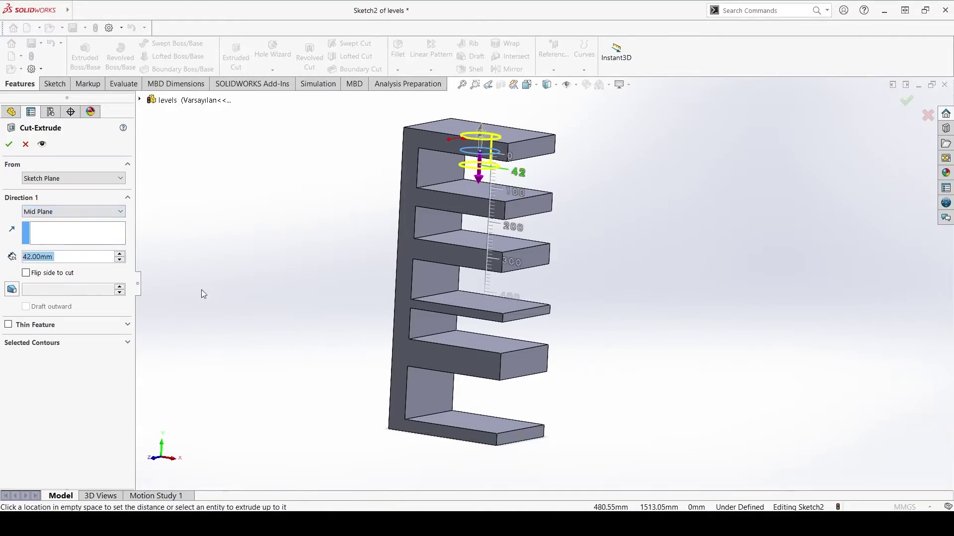
pyautogui.hotkey('ctrl', '1')
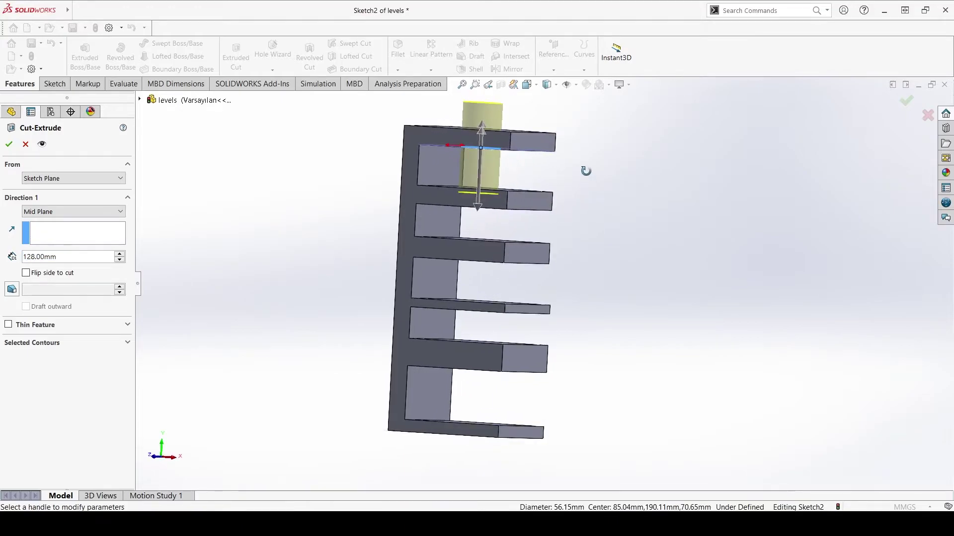
pyautogui.scroll(2, 567, 176)
pyautogui.scroll(-5, 480, 266)
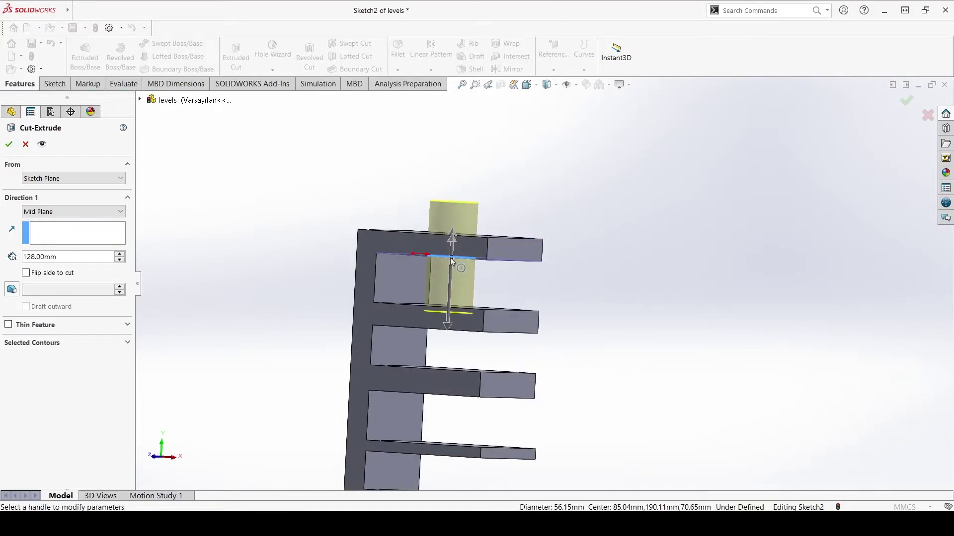
pyautogui.moveTo(464, 260); pyautogui.dragTo(445, 276, button='middle')
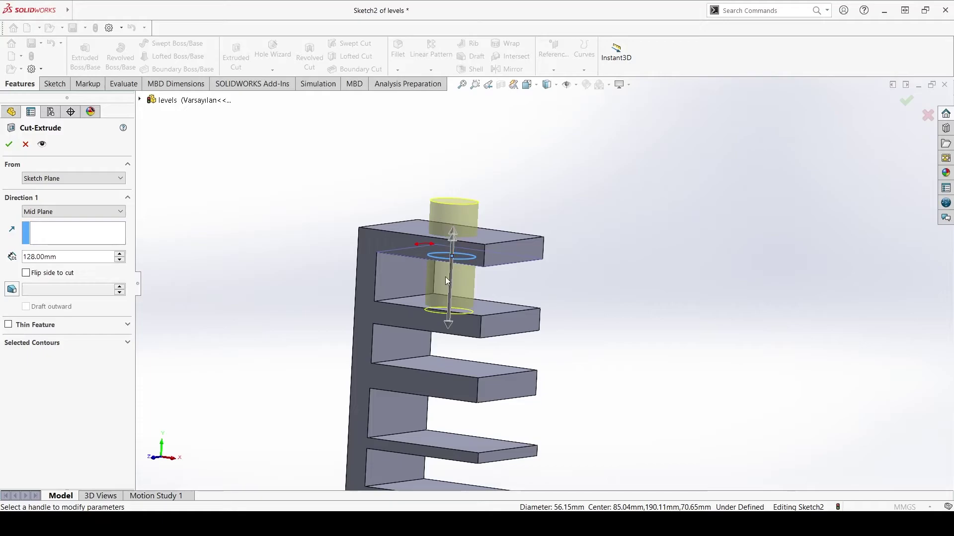
# Increase the mid-plane cut depth to 200 mm and review the longer cut
pyautogui.click(77, 257)
pyautogui.write('200')
pyautogui.press('Return')
pyautogui.moveTo(357, 293); pyautogui.dragTo(333, 293, button='middle')
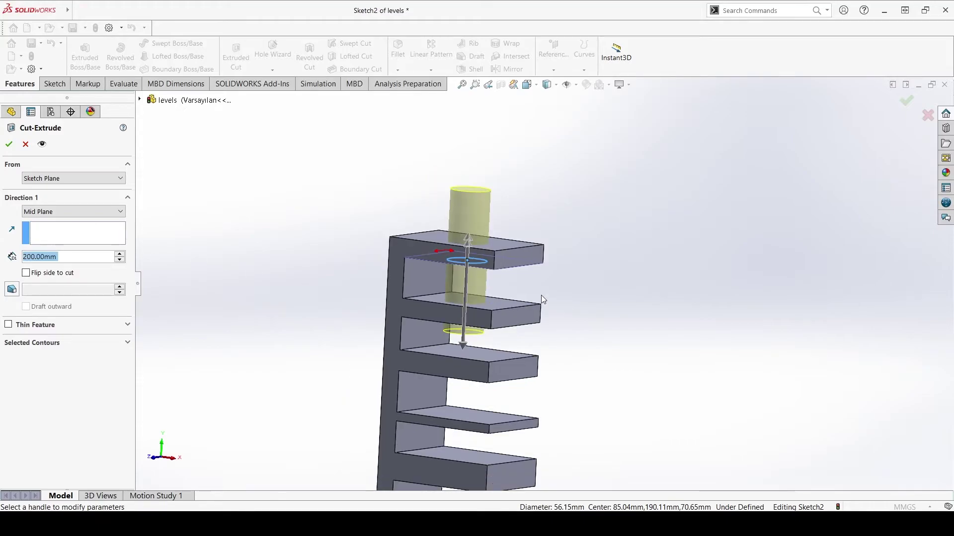
pyautogui.moveTo(541, 296); pyautogui.dragTo(572, 238, button='middle')
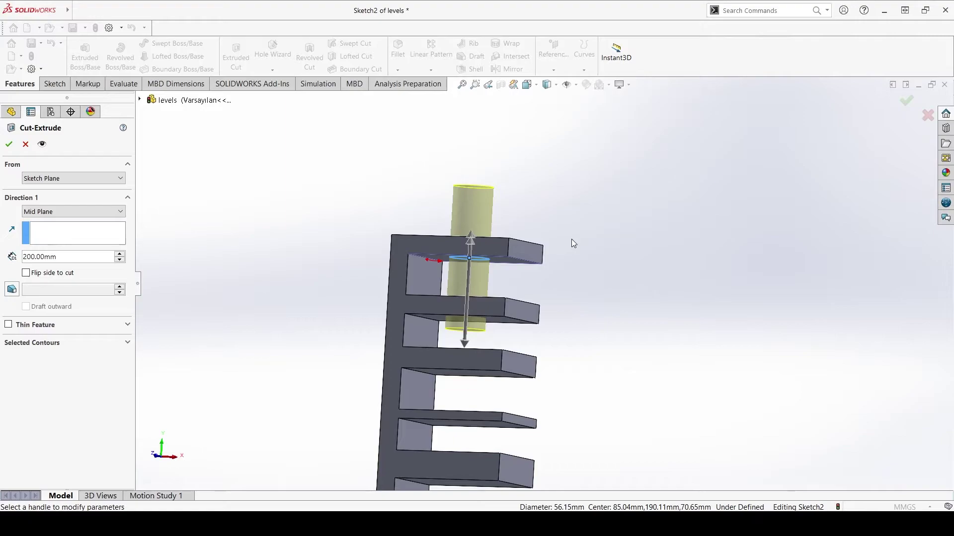
pyautogui.click(82, 210)
# End the cut Up To Vertex at a lower shelf's front corner (Vertex<6>)
pyautogui.press('Up')
pyautogui.press('Up')
pyautogui.press('Up')
pyautogui.moveTo(497, 347); pyautogui.dragTo(502, 414, button='middle')
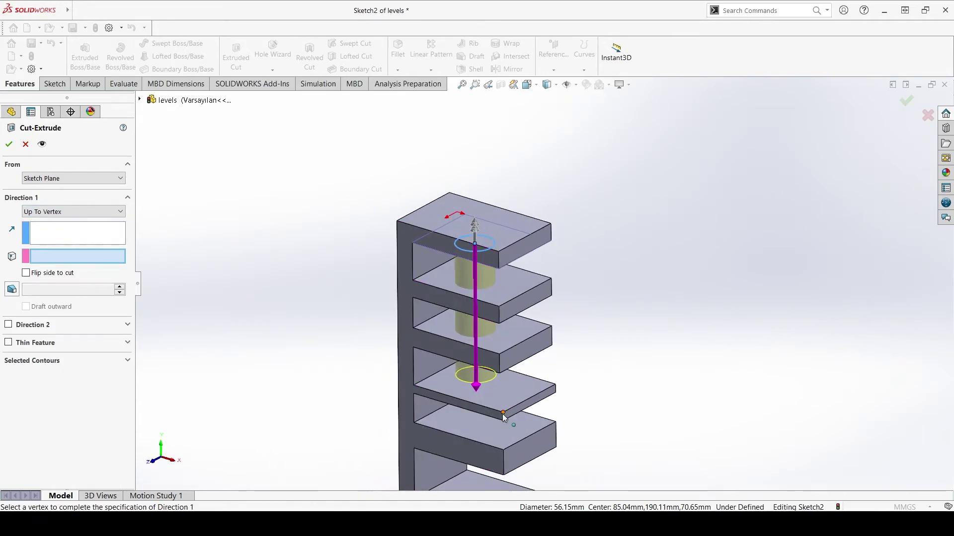
pyautogui.click(502, 414)
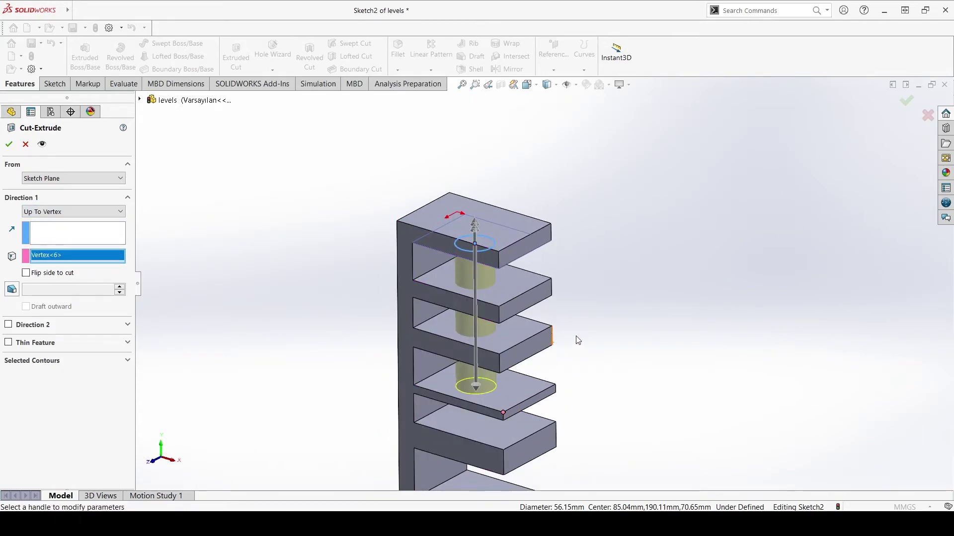
pyautogui.scroll(3, 497, 411)
pyautogui.scroll(-3, 496, 411)
pyautogui.scroll(-2, 512, 255)
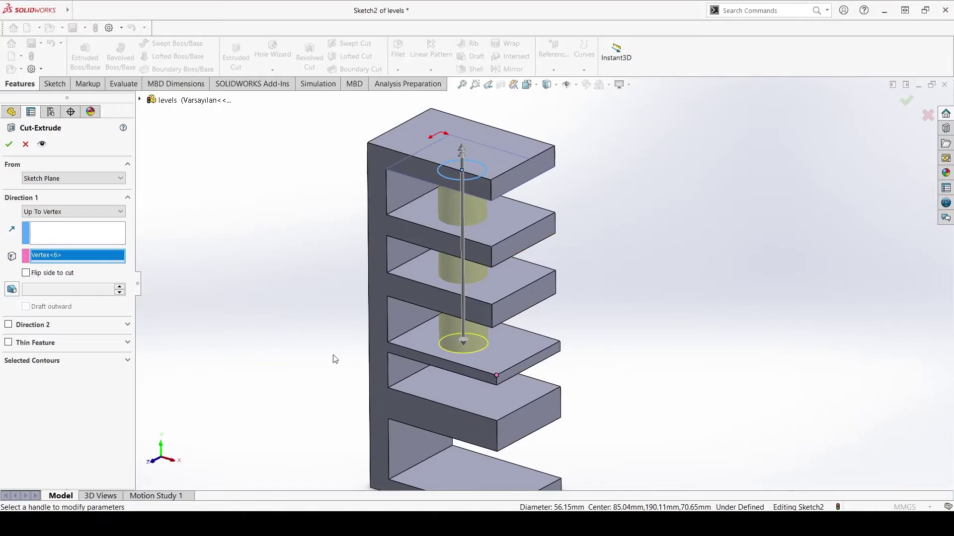
# Add a Through All second direction to the cut
pyautogui.click(8, 325)
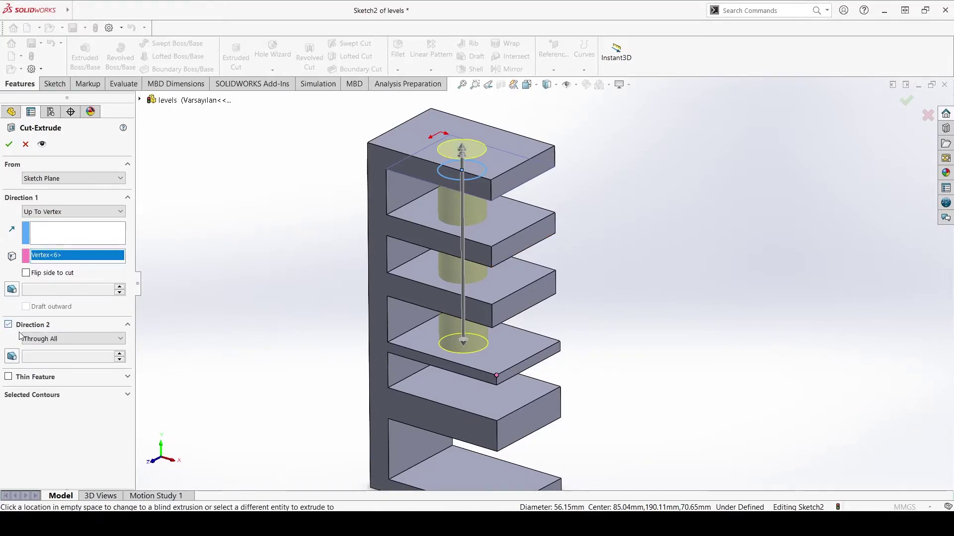
pyautogui.moveTo(426, 300); pyautogui.dragTo(525, 210, button='middle')
pyautogui.scroll(2, 526, 211)
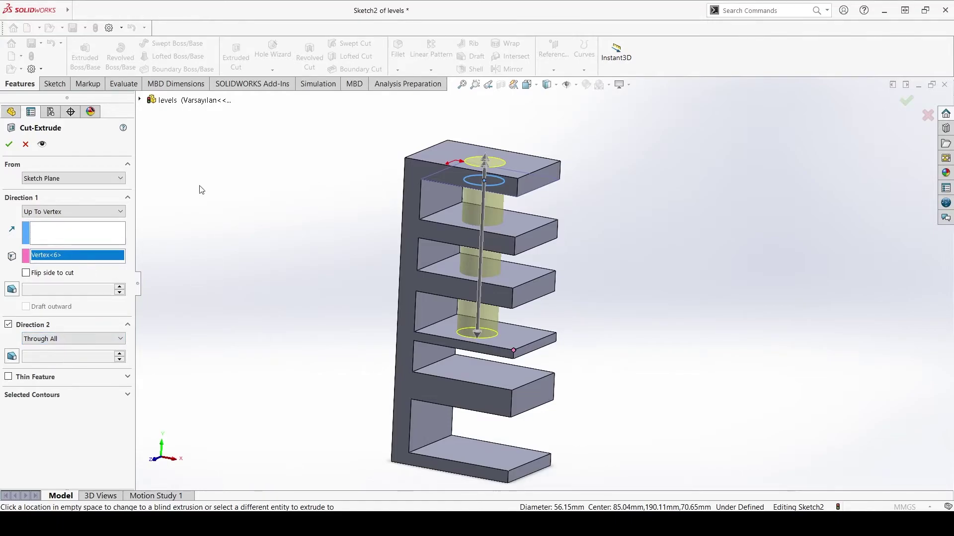
# Set Direction 1 to Blind 200 mm, try Direction 2 at Blind 85 mm, then turn Direction 2 off
pyautogui.click(55, 212)
pyautogui.click(49, 222)
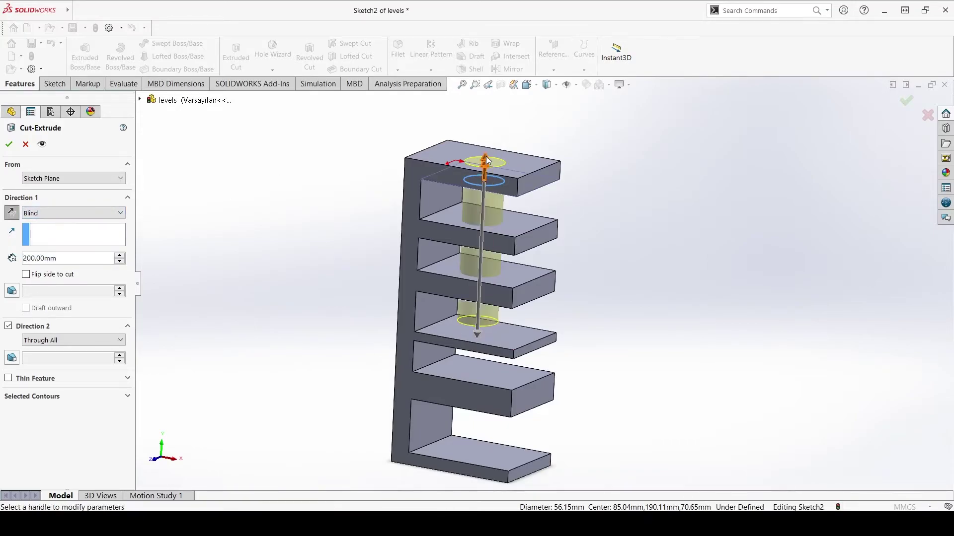
pyautogui.click(59, 356)
pyautogui.moveTo(484, 160); pyautogui.dragTo(486, 107)
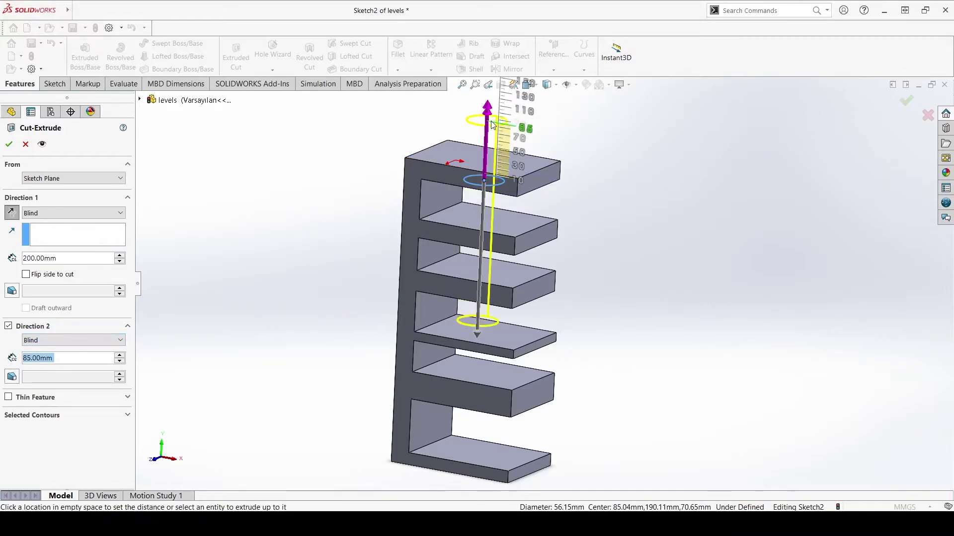
pyautogui.moveTo(612, 297); pyautogui.dragTo(619, 273, button='middle')
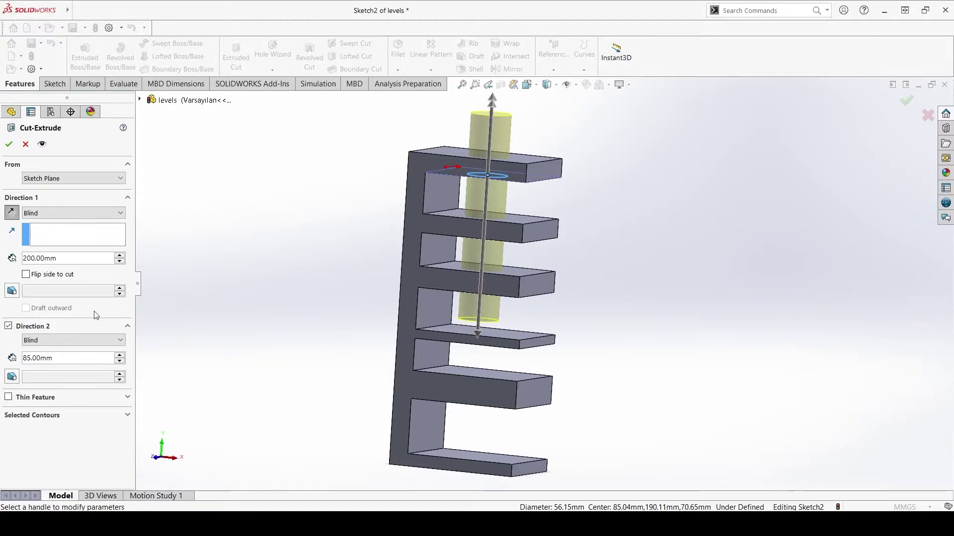
pyautogui.click(8, 327)
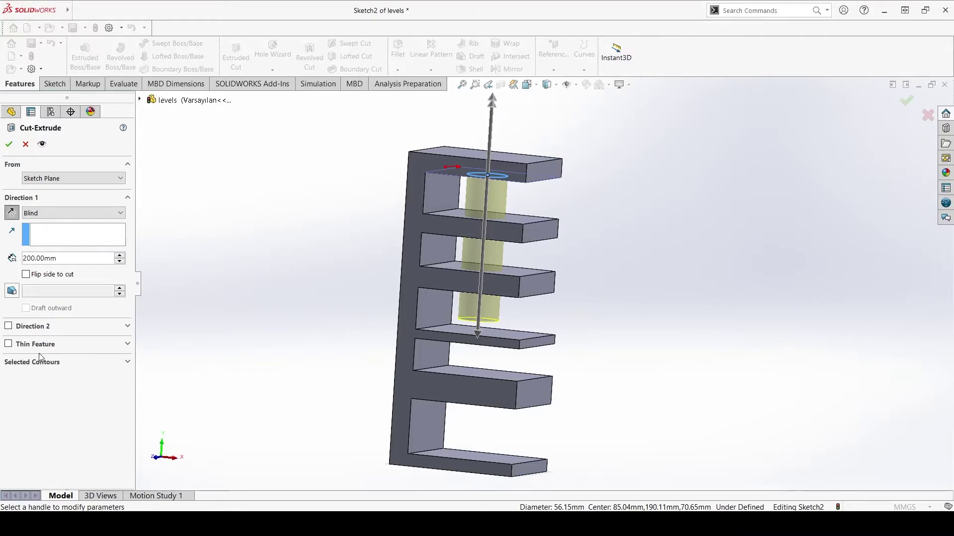
# Make the cut a 10 mm one-direction thin feature and accept it as Cut-Extrude-Thin1
pyautogui.click(8, 344)
pyautogui.moveTo(603, 166); pyautogui.dragTo(558, 278, button='middle')
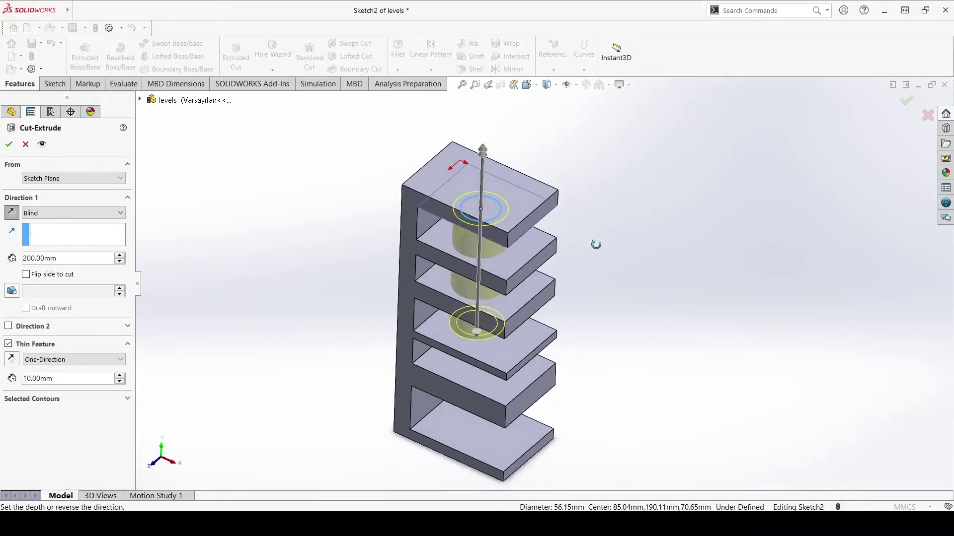
pyautogui.scroll(-3, 475, 311)
pyautogui.scroll(1, 469, 351)
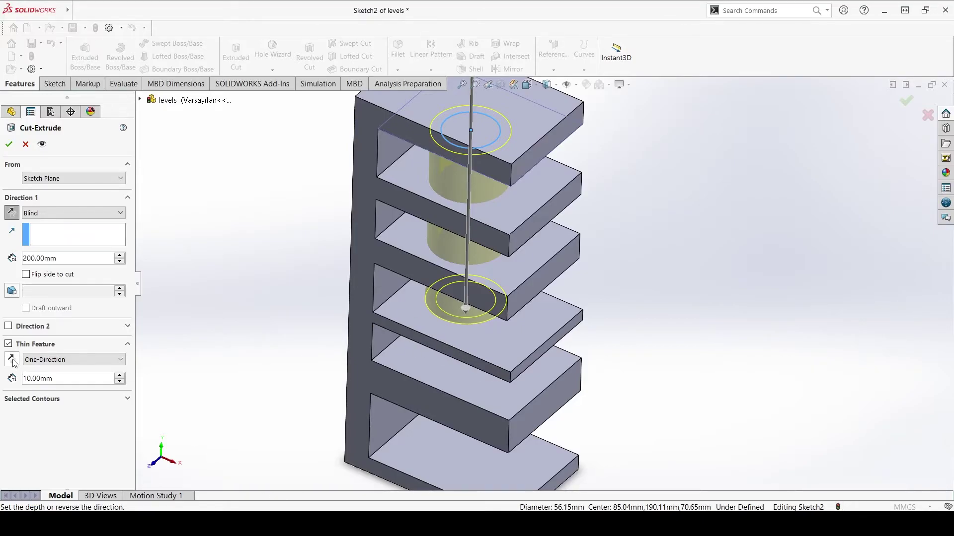
pyautogui.scroll(-2, 456, 295)
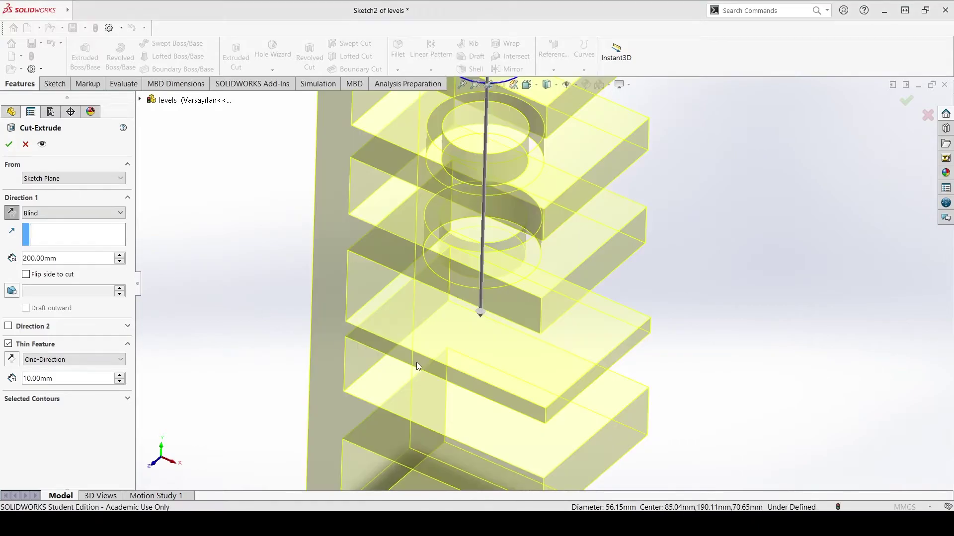
pyautogui.click(9, 144)
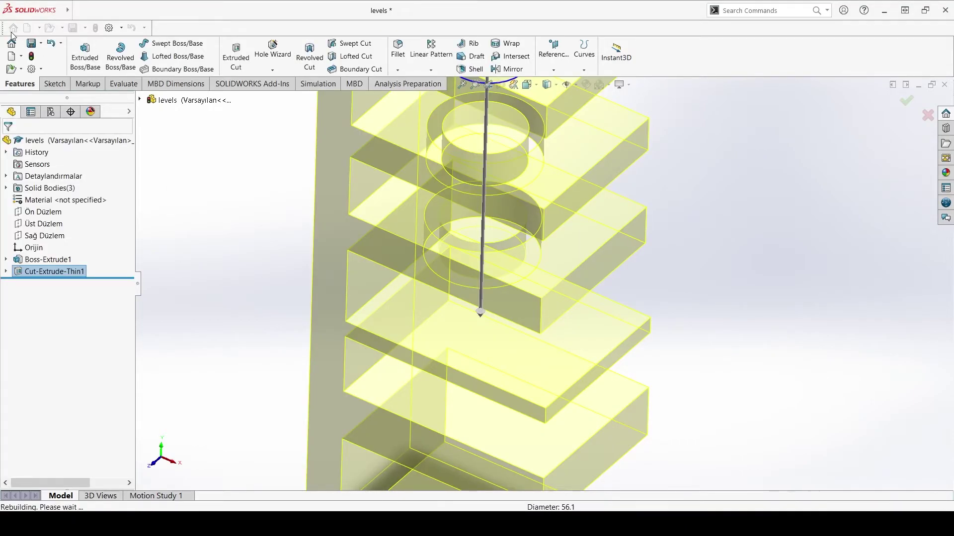
pyautogui.moveTo(606, 213); pyautogui.dragTo(573, 368, button='middle')
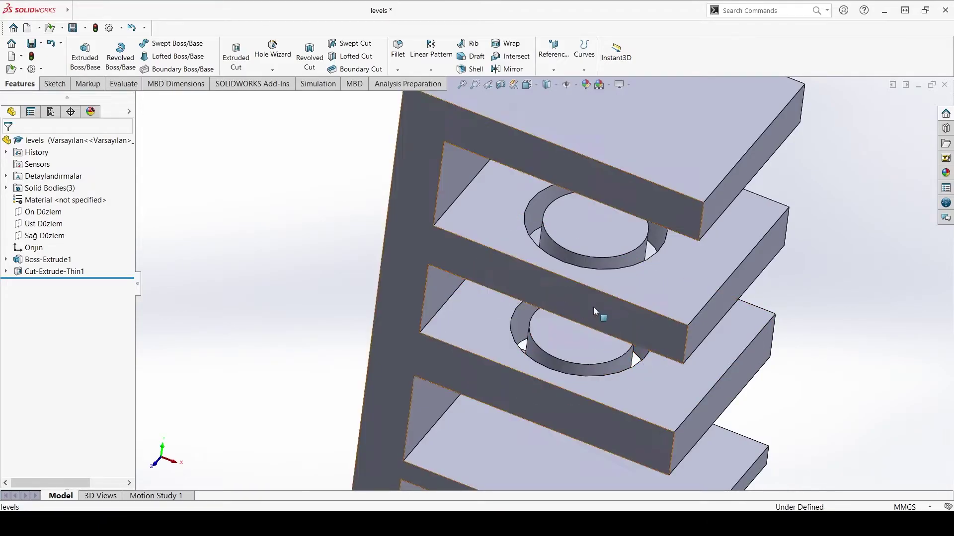
# Undo the thin cut and start a new Sketch2 extruded cut, Blind 10 mm with 10 mm thin wall
pyautogui.click(511, 351)
pyautogui.press('Escape')
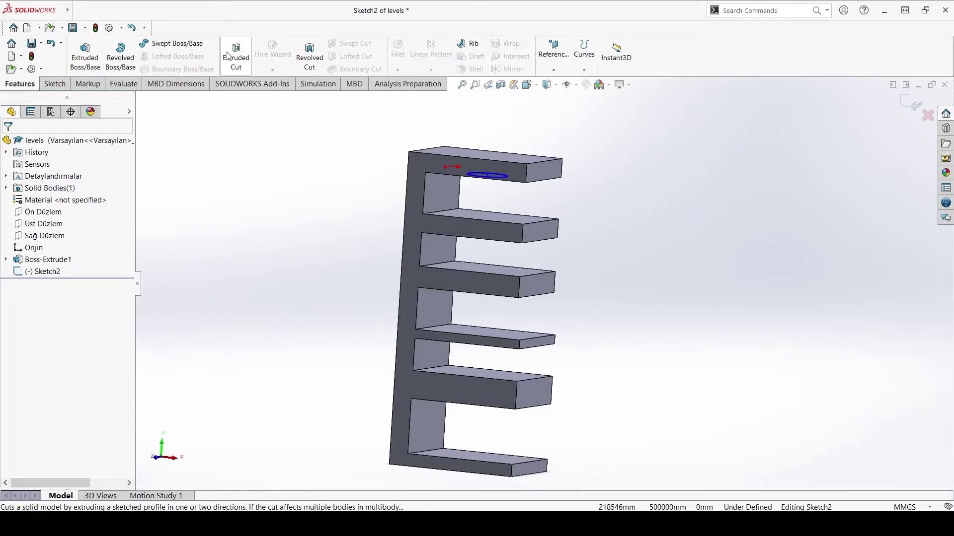
pyautogui.click(236, 54)
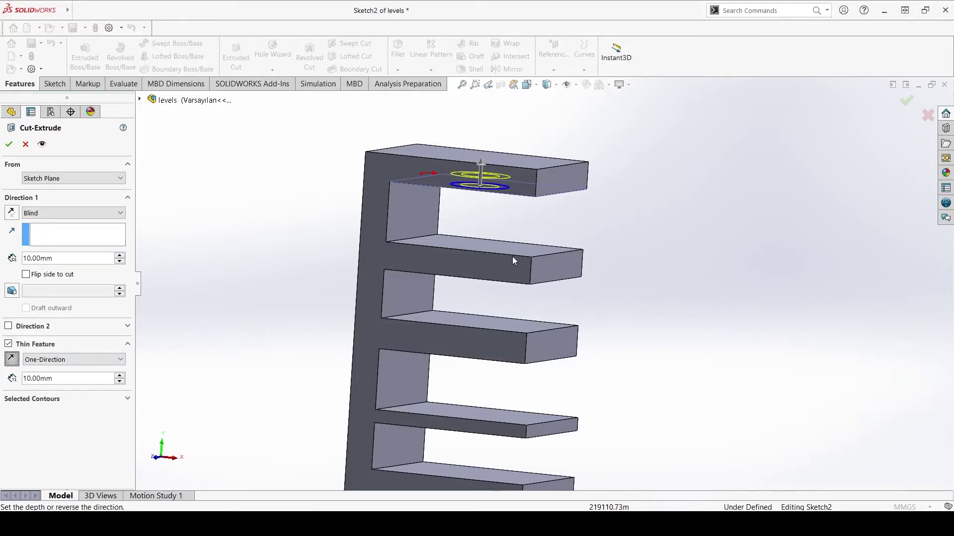
pyautogui.moveTo(512, 256); pyautogui.dragTo(479, 208, button='middle')
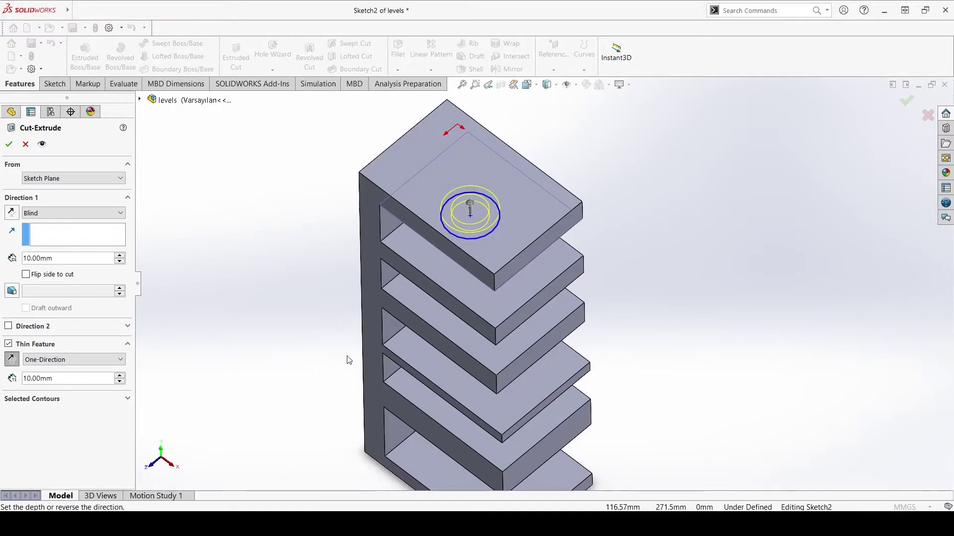
# Accept the 10 mm deep thin ring groove and orbit and zoom to inspect it
pyautogui.click(8, 145)
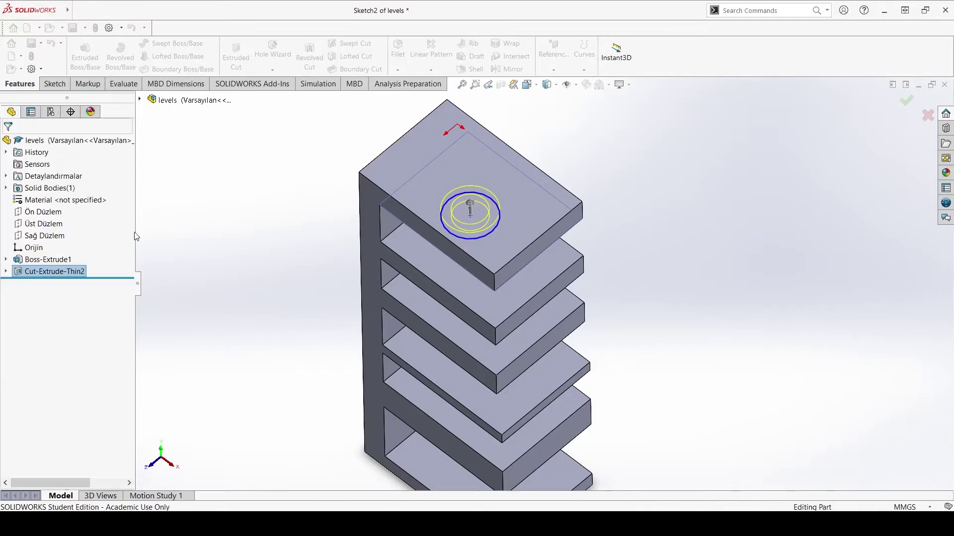
pyautogui.moveTo(348, 223); pyautogui.dragTo(526, 152, button='middle')
pyautogui.scroll(-5, 440, 275)
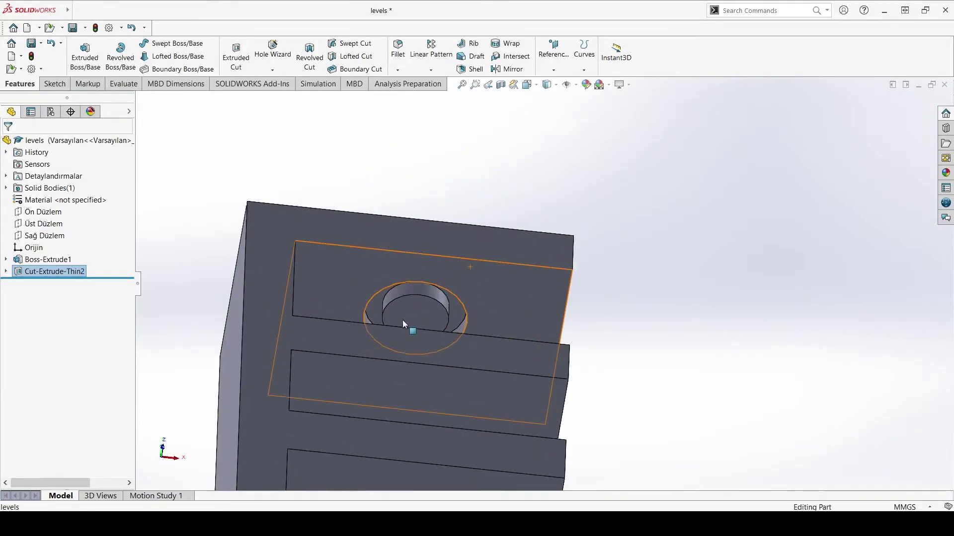
pyautogui.scroll(-2, 402, 320)
pyautogui.scroll(5, 413, 308)
pyautogui.scroll(3, 533, 311)
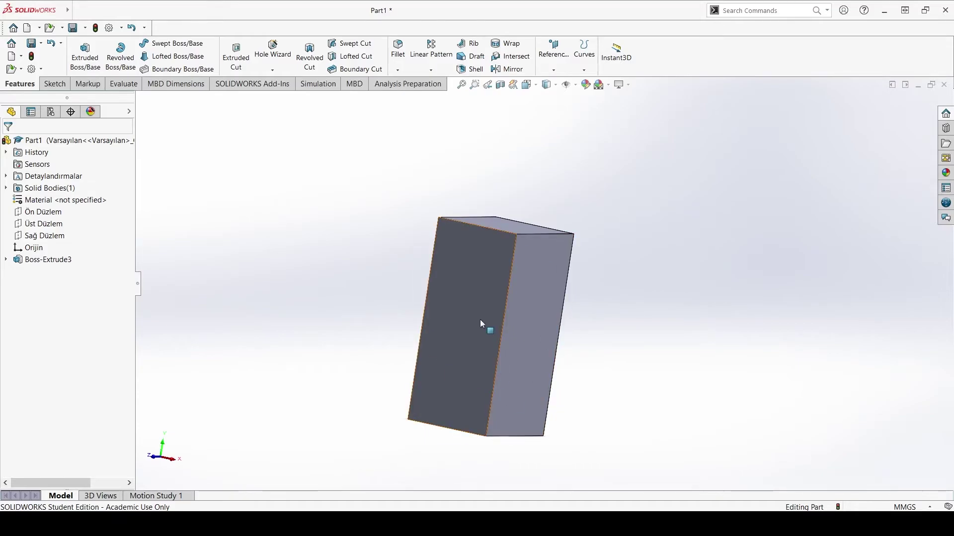
# Start Sketch7 on the rectangular block's front face
pyautogui.click(54, 83)
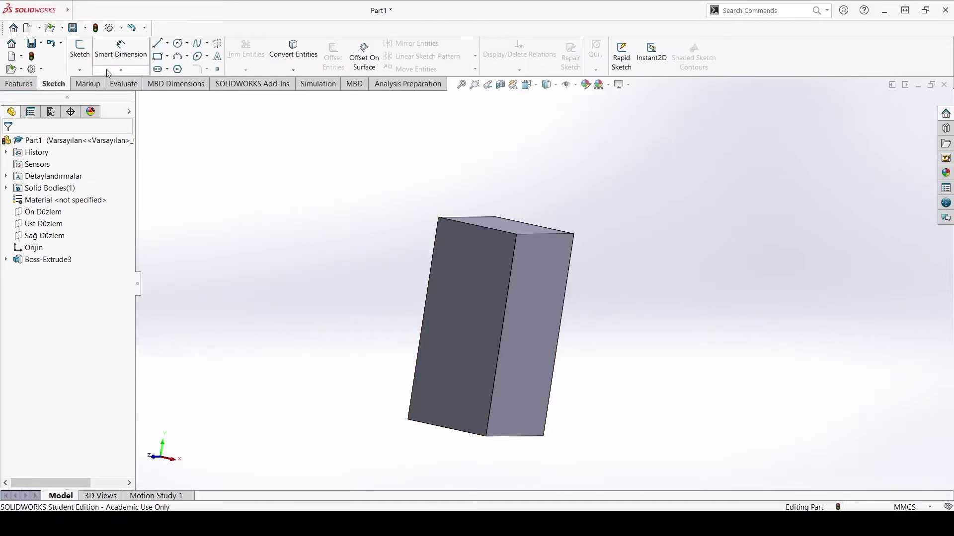
pyautogui.click(80, 50)
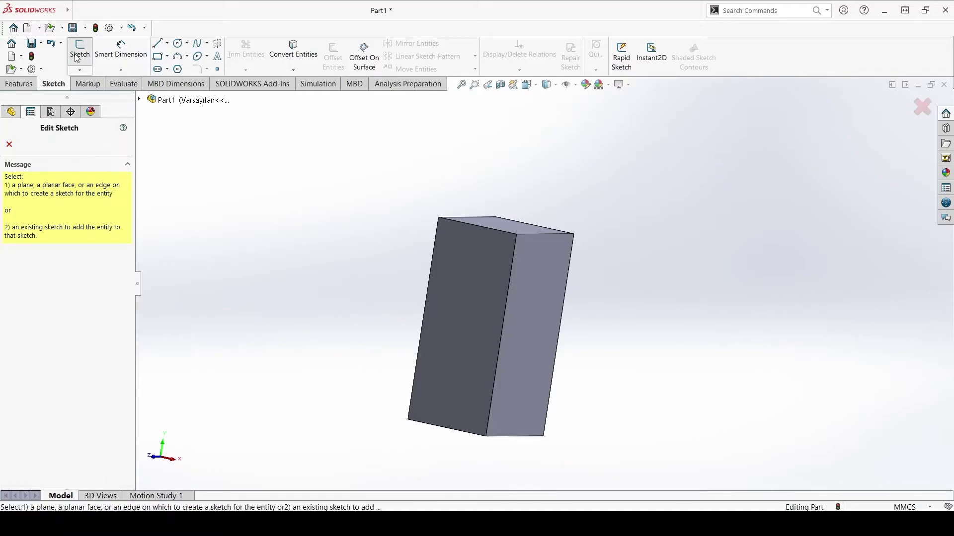
pyautogui.click(451, 300)
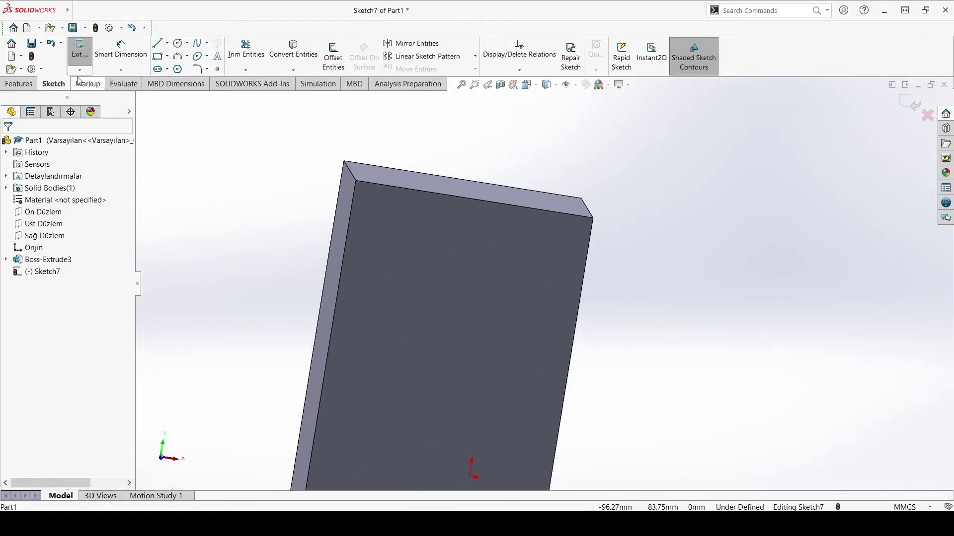
# Draw two overlapping corner rectangles at the block's top-right corner
pyautogui.click(158, 55)
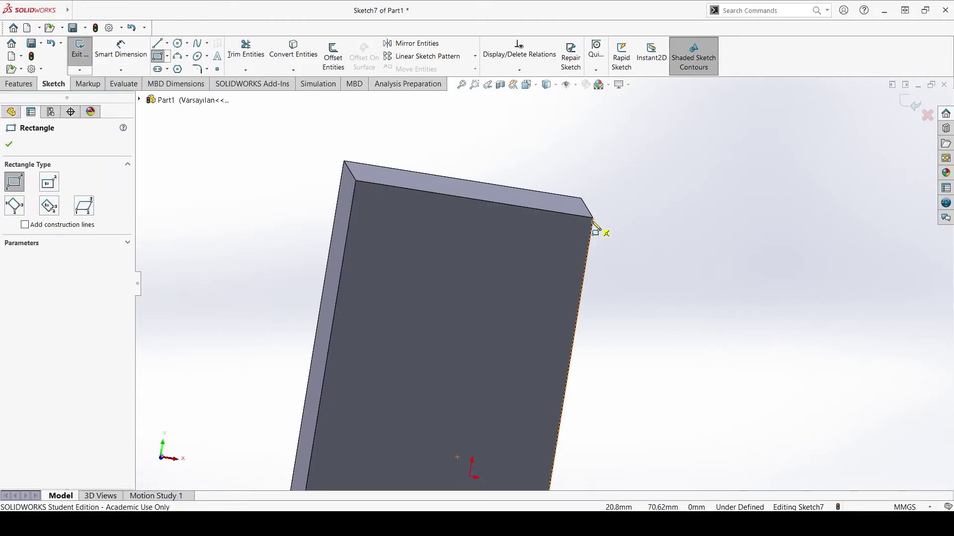
pyautogui.click(592, 217)
pyautogui.click(549, 283)
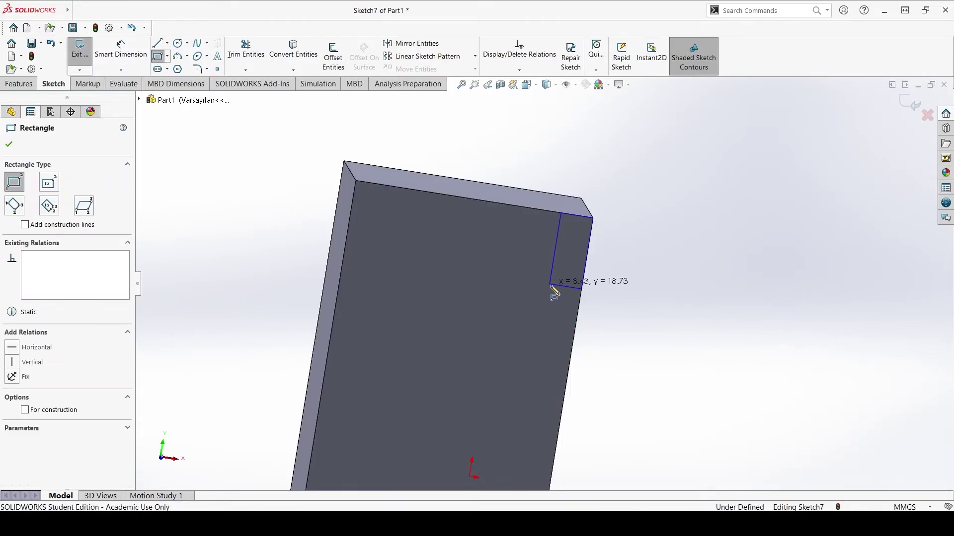
pyautogui.click(557, 237)
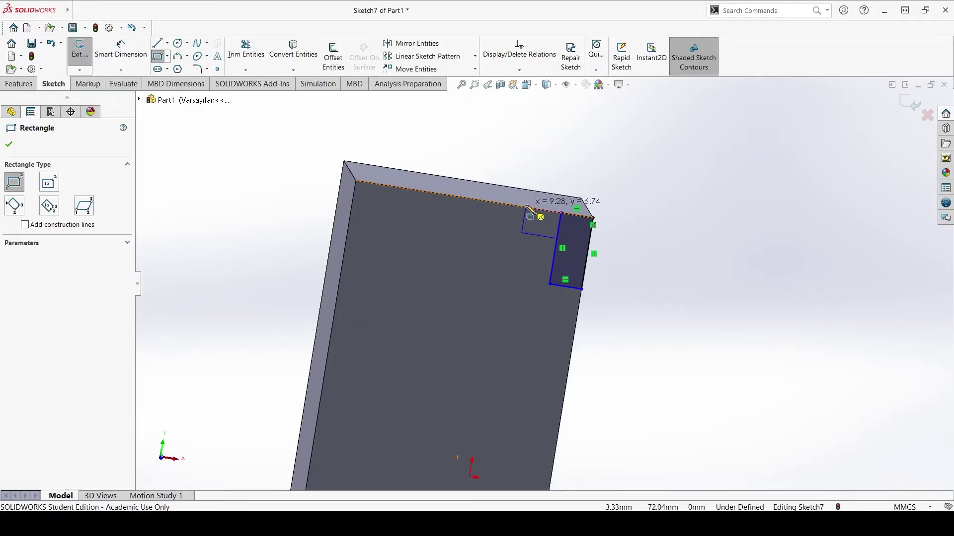
pyautogui.click(528, 208)
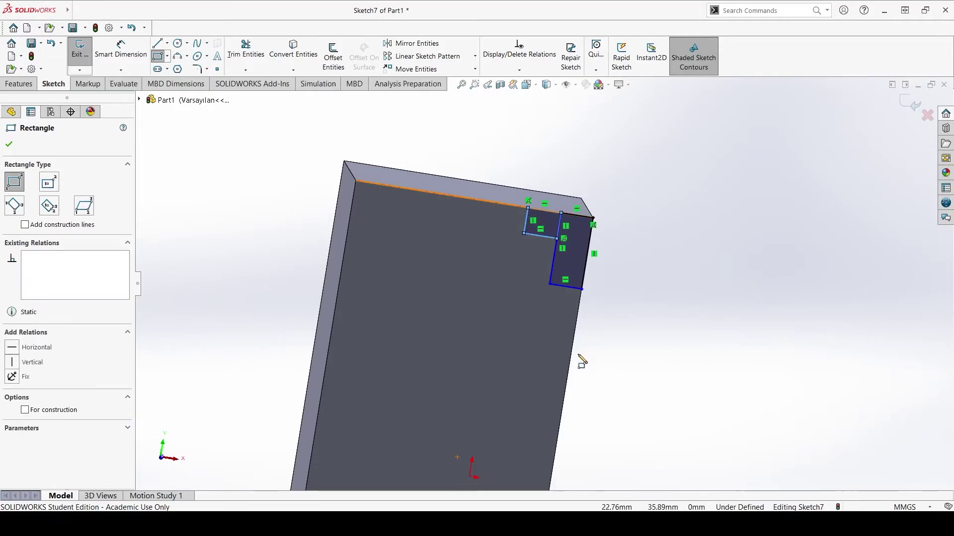
# Add a small square lower along the block's right edge and orbit to check the sketch
pyautogui.keyDown('ctrl'); pyautogui.moveTo(580, 392); pyautogui.dragTo(568, 366, button='middle'); pyautogui.keyUp('ctrl')
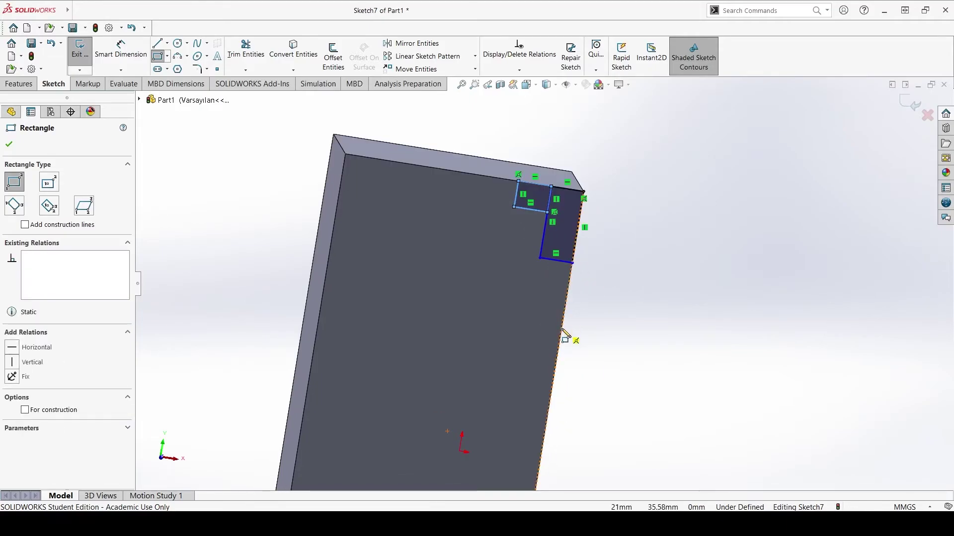
pyautogui.click(525, 349)
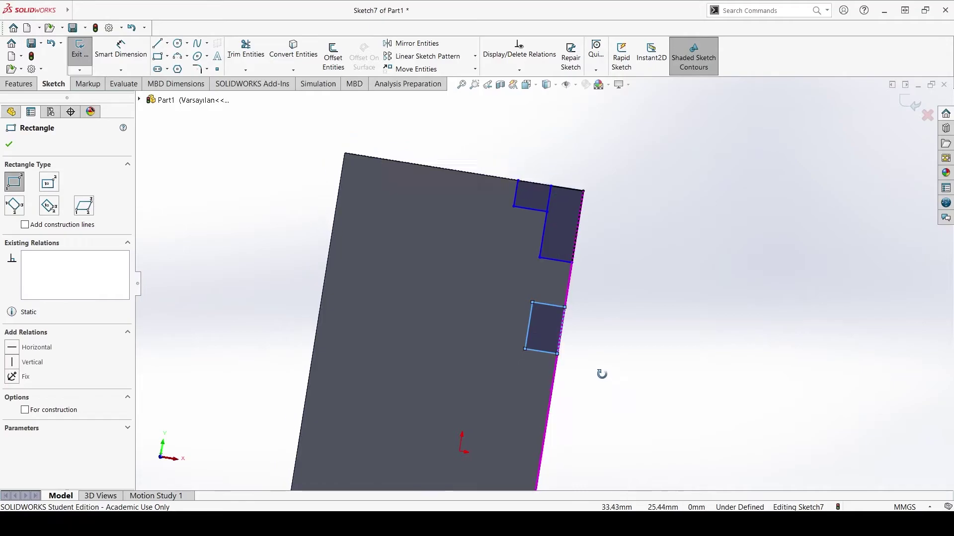
pyautogui.moveTo(611, 395); pyautogui.dragTo(603, 373, button='middle')
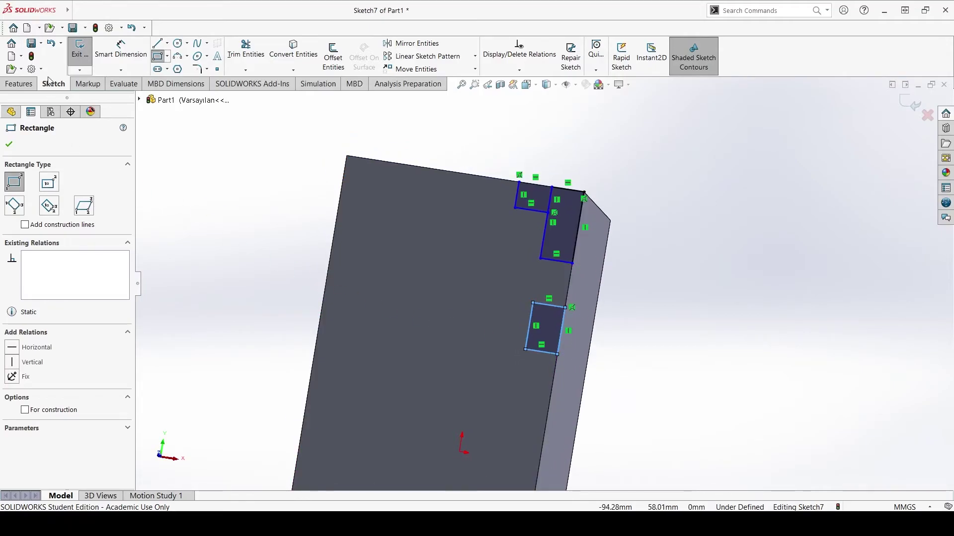
pyautogui.moveTo(596, 406); pyautogui.dragTo(602, 410, button='middle')
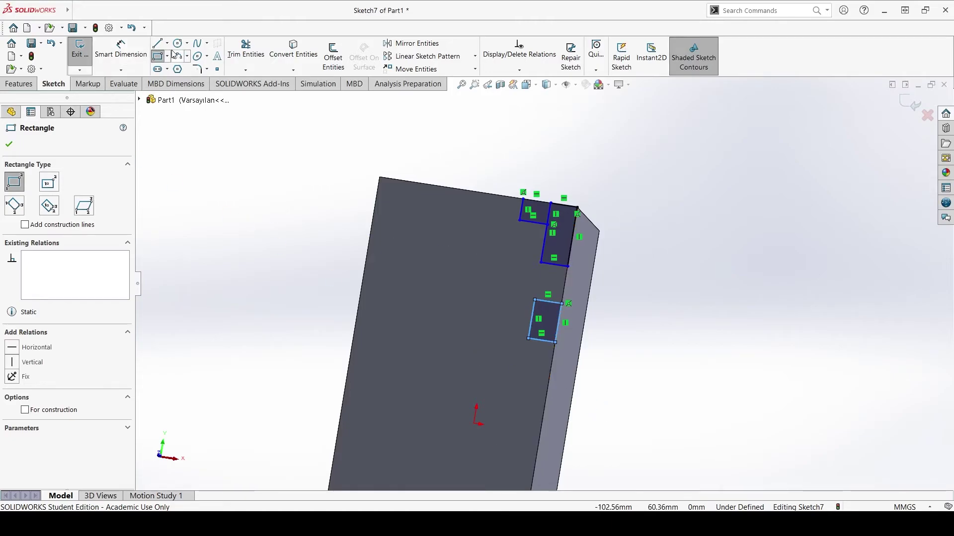
pyautogui.click(179, 74)
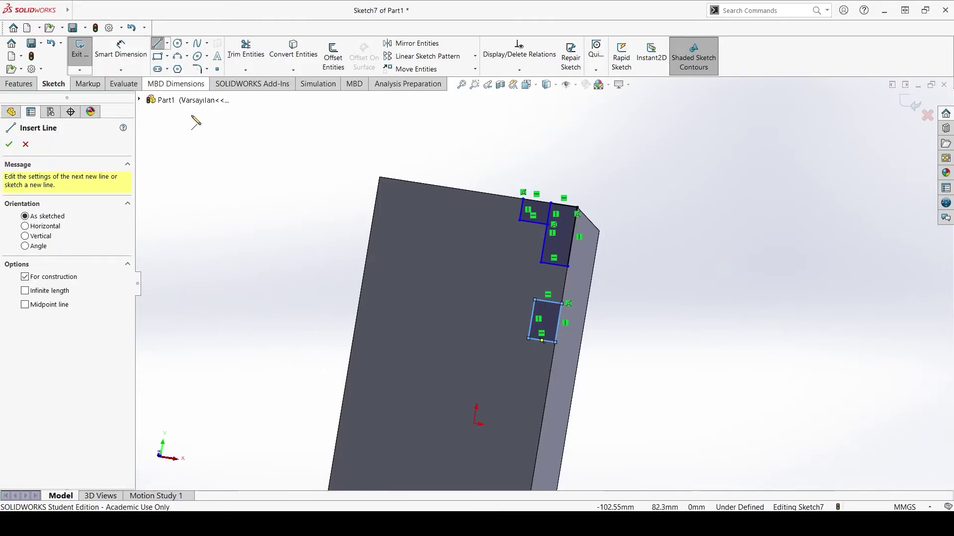
# Draw a construction centerline across the face from right edge to left edge, below the rectangles
pyautogui.moveTo(366, 315)
pyautogui.mouseDown(button='middle')
pyautogui.moveTo(569, 361)
pyautogui.moveTo(484, 362)
pyautogui.moveTo(499, 357)
pyautogui.mouseUp(button='middle')
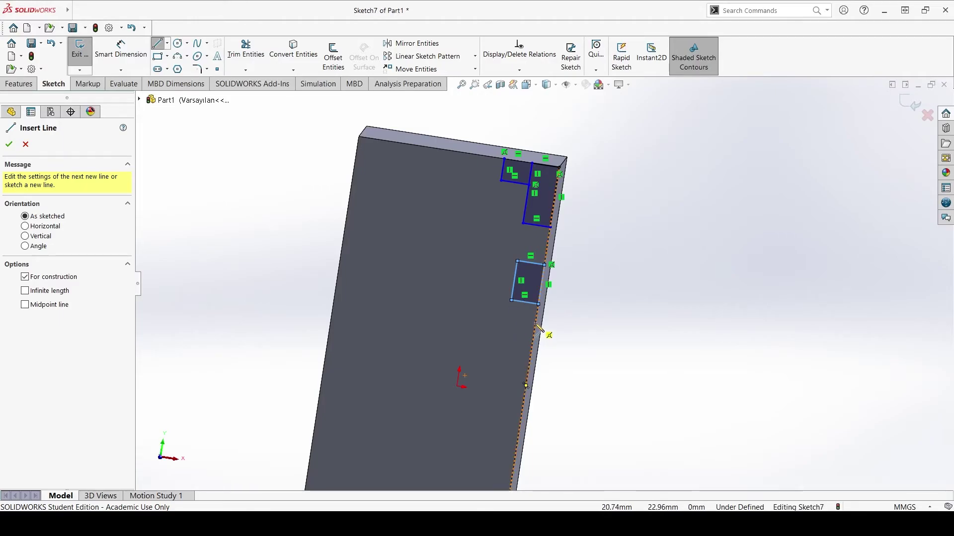
pyautogui.scroll(1, 539, 328)
pyautogui.scroll(2, 533, 330)
pyautogui.scroll(-1, 529, 335)
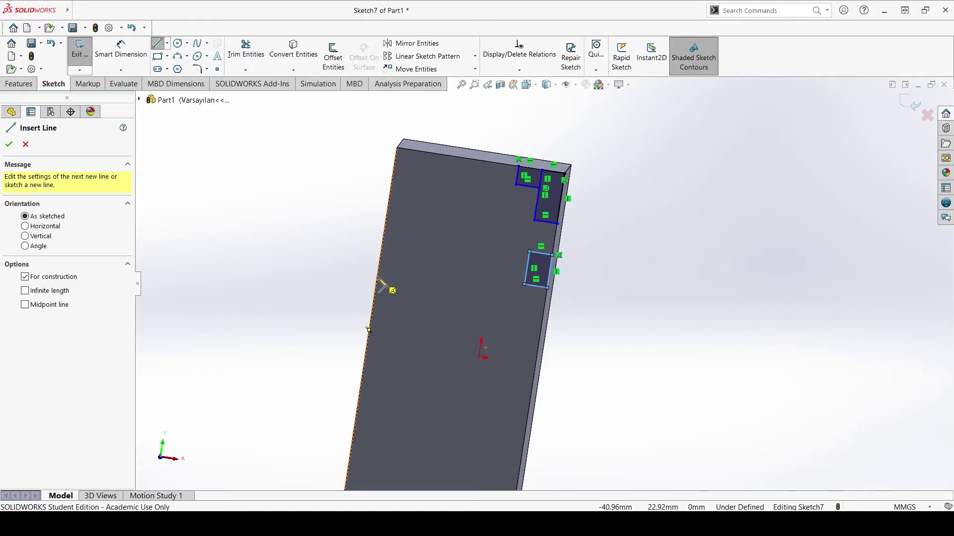
pyautogui.scroll(2, 378, 281)
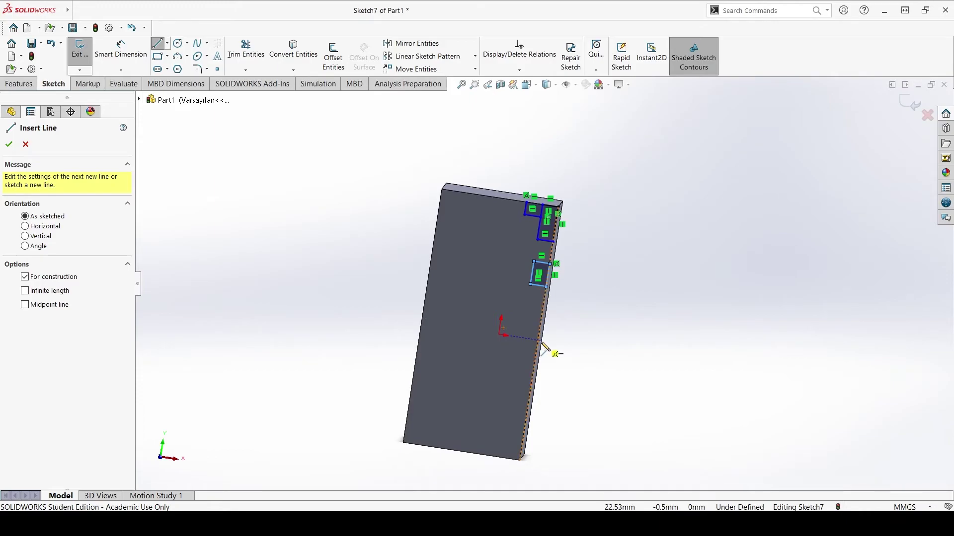
pyautogui.scroll(2, 531, 312)
pyautogui.scroll(-2, 549, 313)
pyautogui.scroll(-4, 551, 311)
pyautogui.scroll(2, 602, 249)
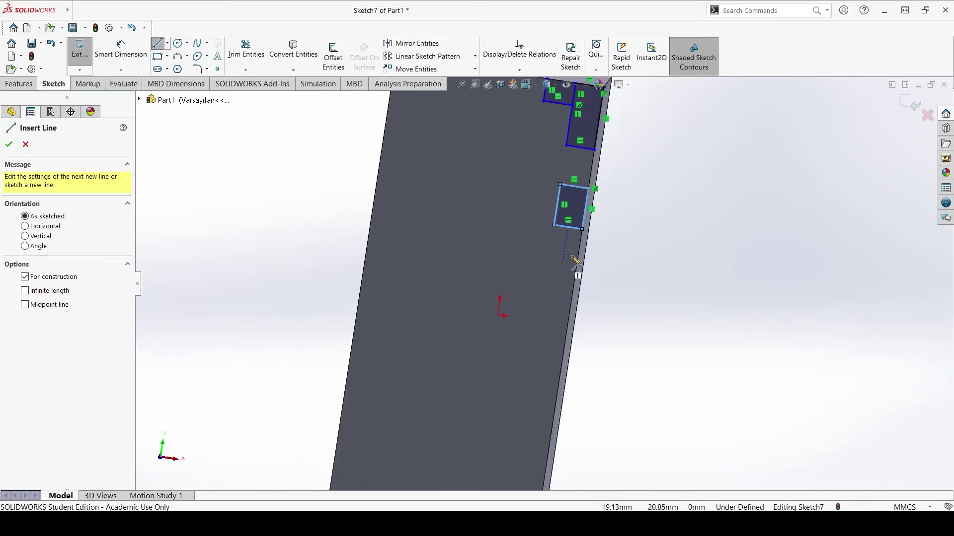
pyautogui.click(577, 264)
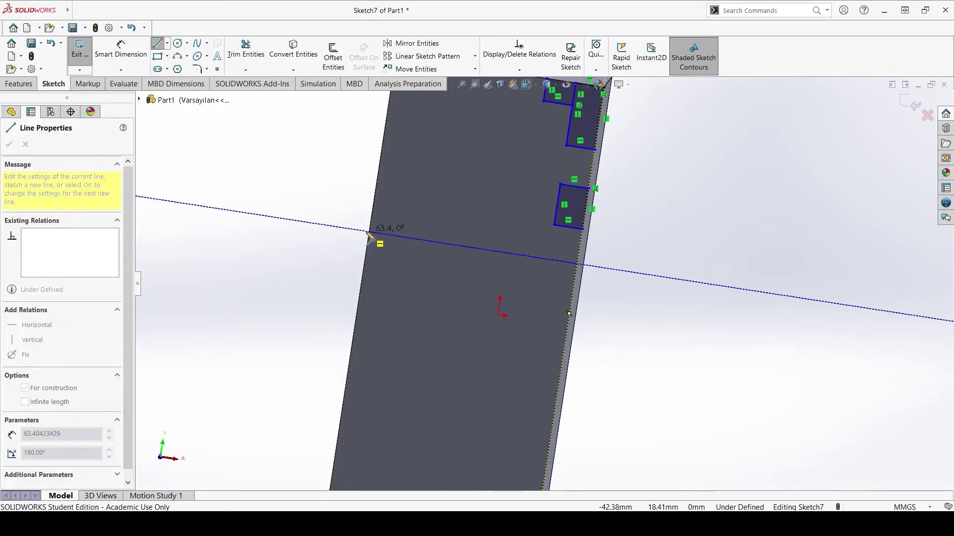
pyautogui.click(370, 233)
# End the centerline tool and show the Features tools with Sketch7 still open
pyautogui.press('Escape')
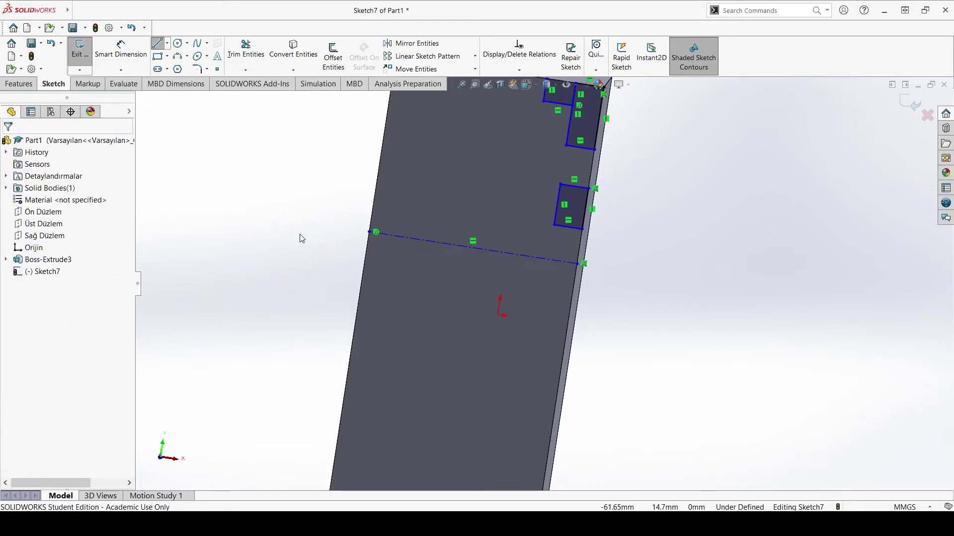
pyautogui.scroll(2, 475, 229)
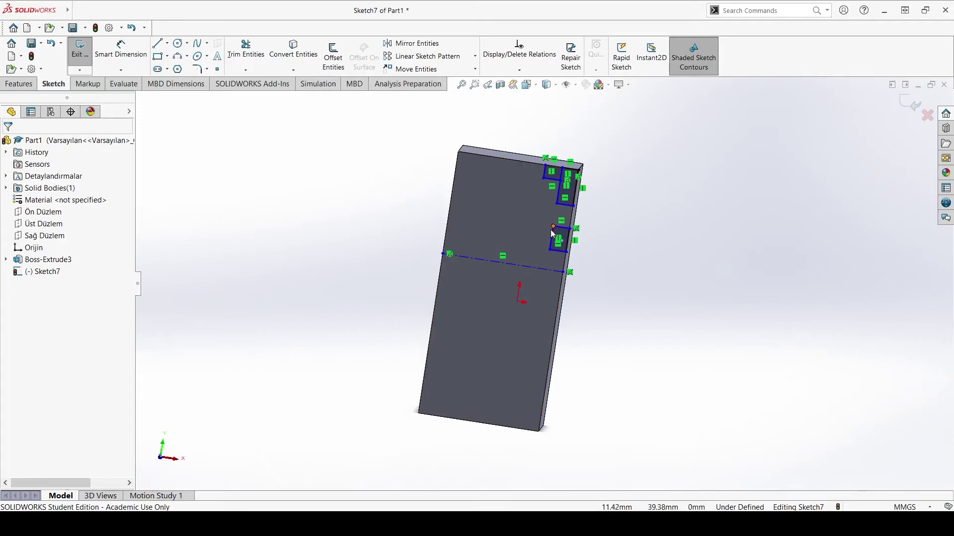
pyautogui.click(30, 88)
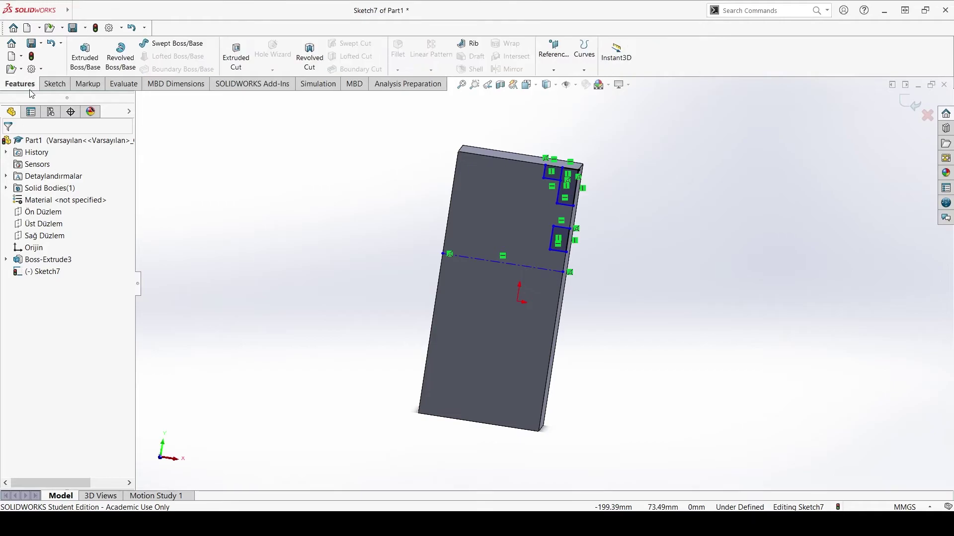
# Revolve-cut the corner, second and lower square rectangles a full 360° around the centerline
pyautogui.click(305, 58)
pyautogui.scroll(-2, 559, 178)
pyautogui.scroll(-2, 544, 187)
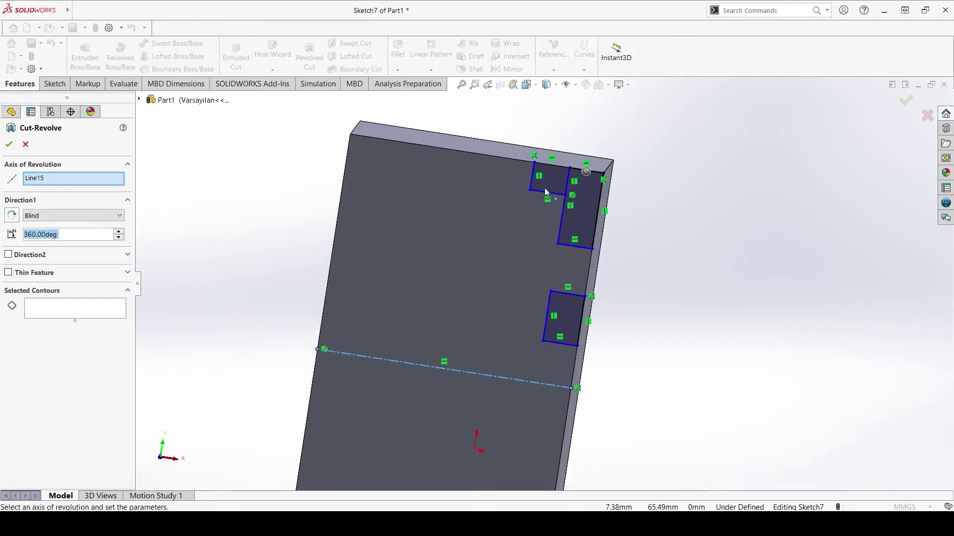
pyautogui.click(551, 184)
pyautogui.click(589, 217)
pyautogui.click(566, 318)
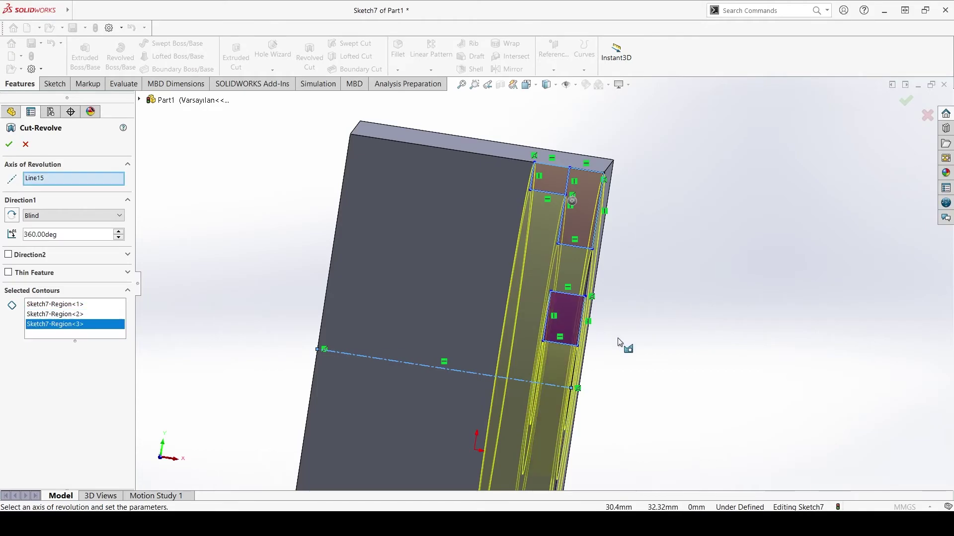
pyautogui.moveTo(618, 338); pyautogui.dragTo(421, 336, button='middle')
pyautogui.scroll(3, 421, 337)
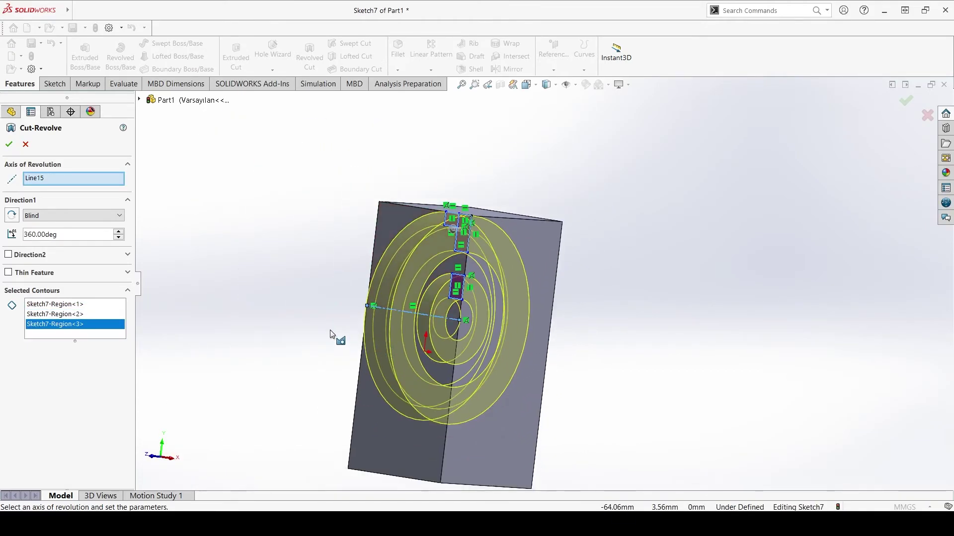
pyautogui.moveTo(320, 330)
pyautogui.mouseDown(button='middle')
pyautogui.moveTo(256, 323)
pyautogui.moveTo(293, 316)
pyautogui.moveTo(362, 386)
pyautogui.moveTo(390, 313)
pyautogui.moveTo(355, 316)
pyautogui.mouseUp(button='middle')
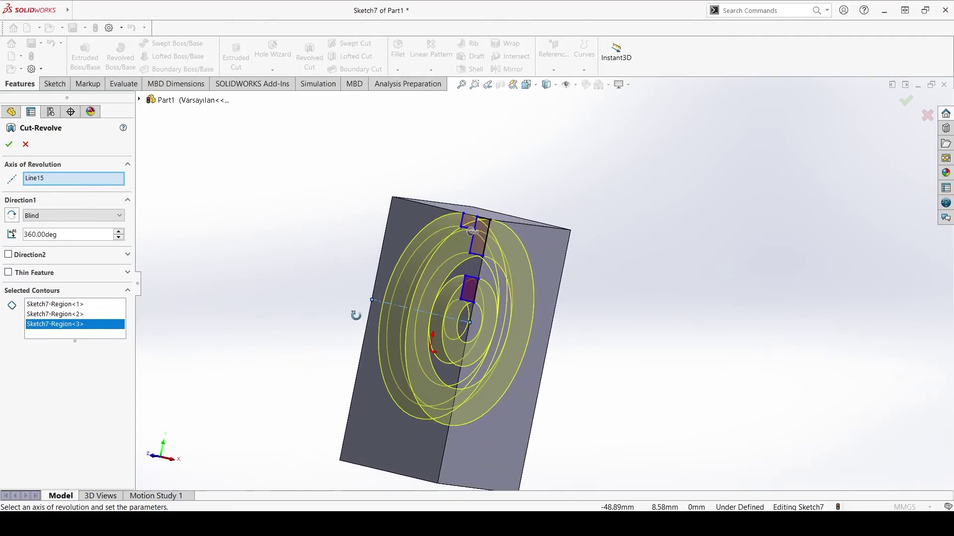
# Accept the cut, inspect the ring grooves, and reopen Sketch7 for editing
pyautogui.click(9, 144)
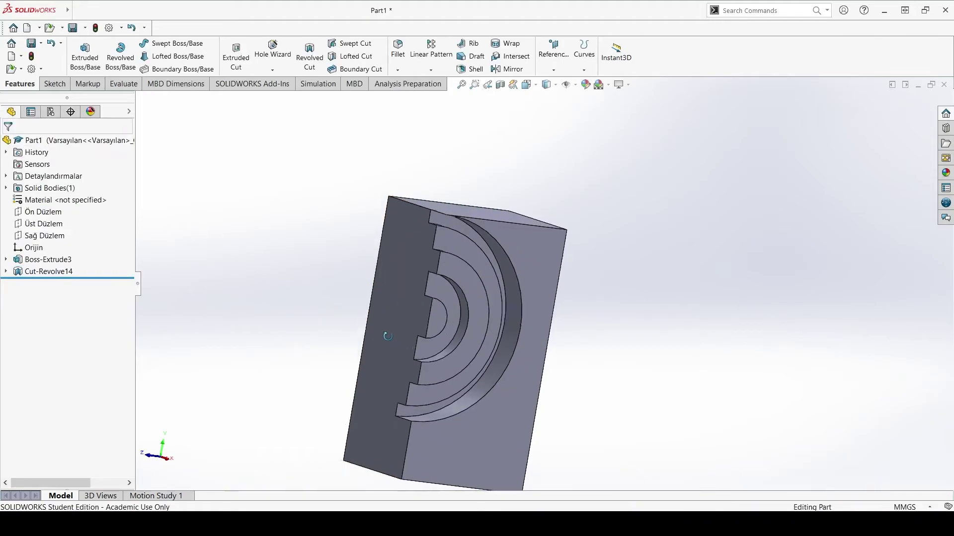
pyautogui.moveTo(387, 336); pyautogui.dragTo(349, 335, button='middle')
pyautogui.scroll(-5, 454, 326)
pyautogui.moveTo(454, 326); pyautogui.dragTo(531, 329, button='middle')
pyautogui.scroll(3, 532, 329)
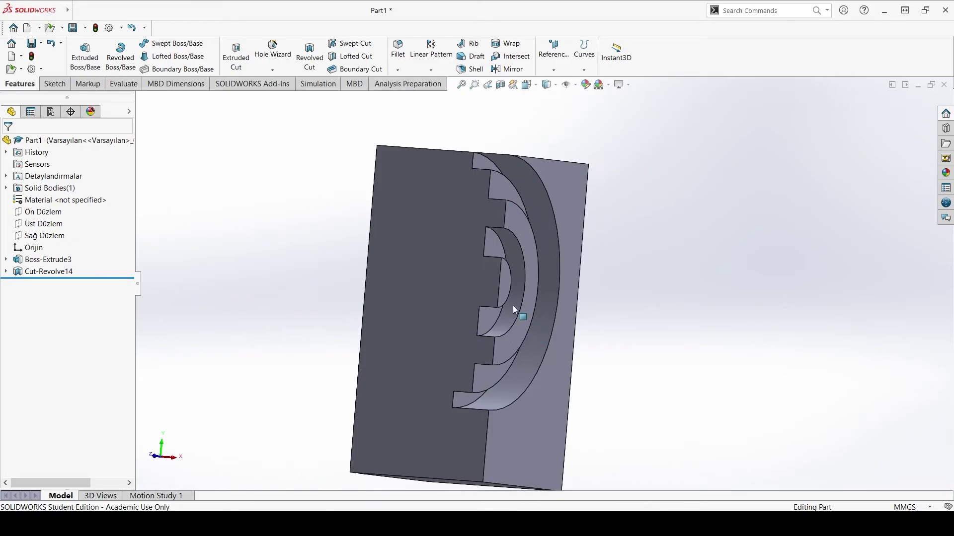
pyautogui.click(499, 243)
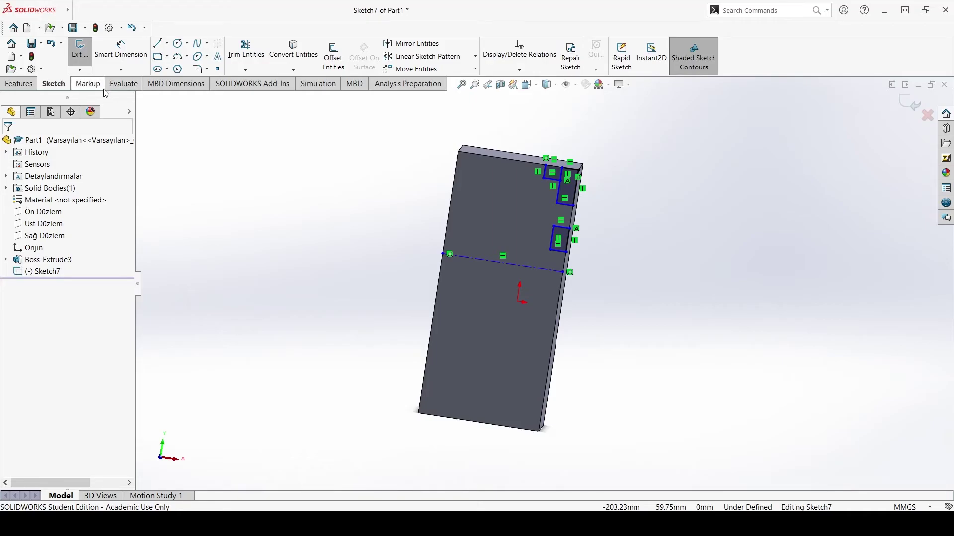
# Start a new revolved cut on the lower rectangle contour with an Up To Vertex end condition
pyautogui.click(20, 84)
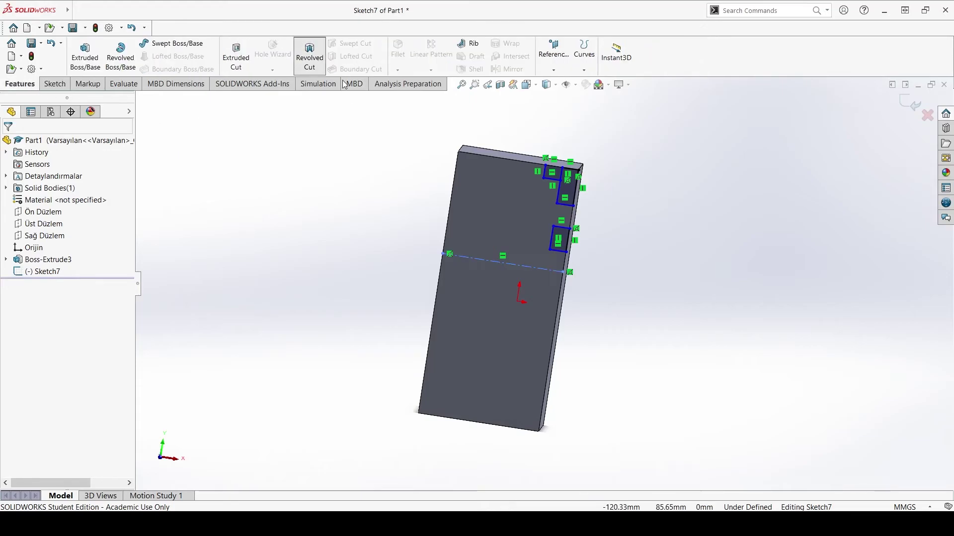
pyautogui.click(309, 57)
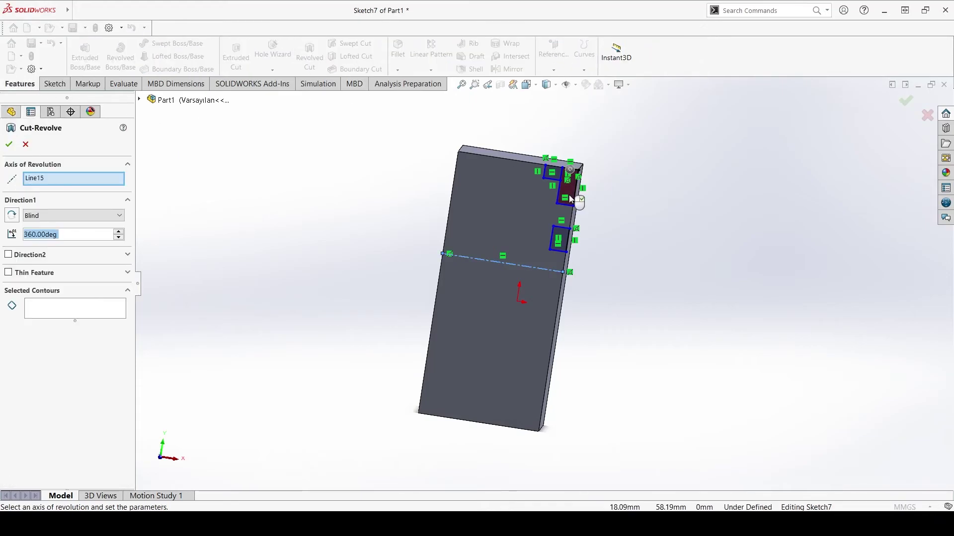
pyautogui.click(560, 238)
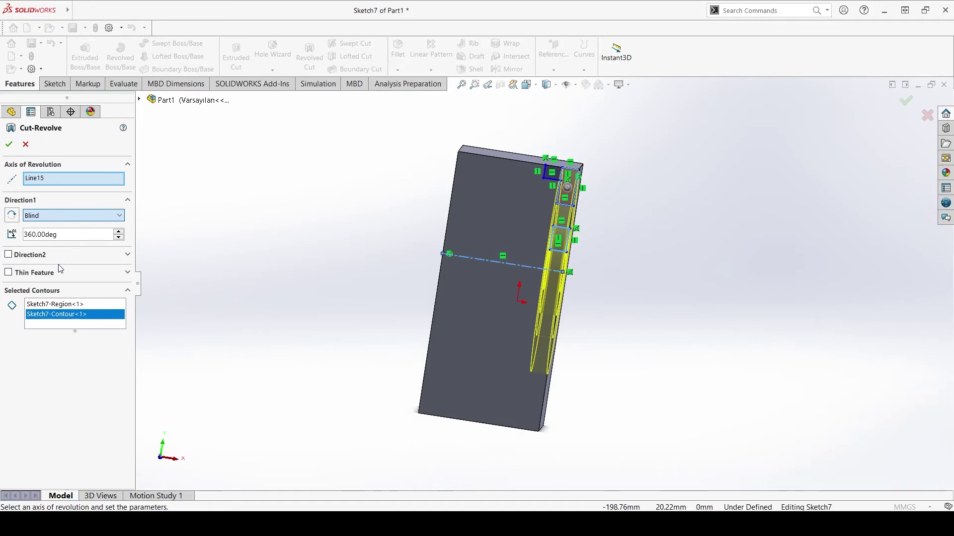
pyautogui.click(73, 215)
pyautogui.click(50, 236)
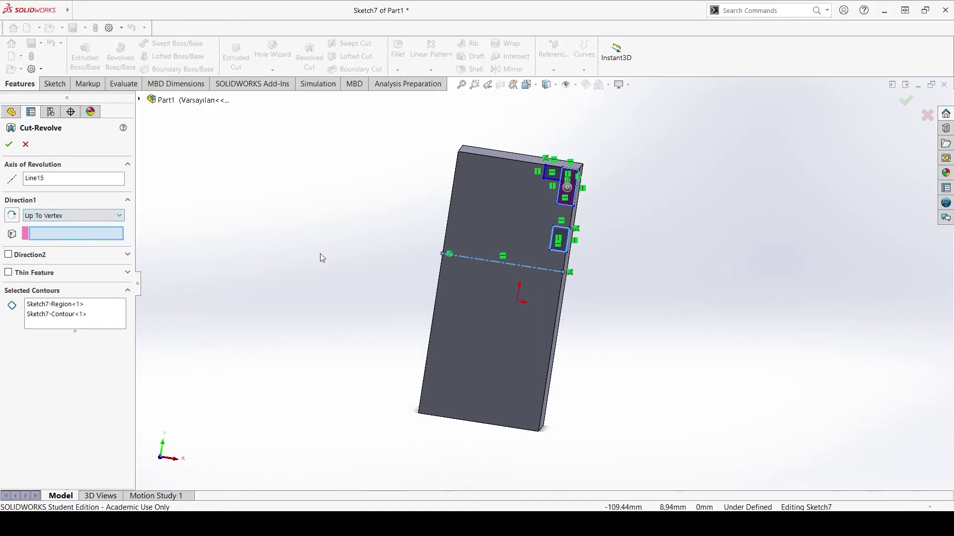
# Try the block's top corner and bottom vertices as the cut's end vertex
pyautogui.moveTo(320, 257); pyautogui.dragTo(473, 195, button='middle')
pyautogui.scroll(-2, 474, 197)
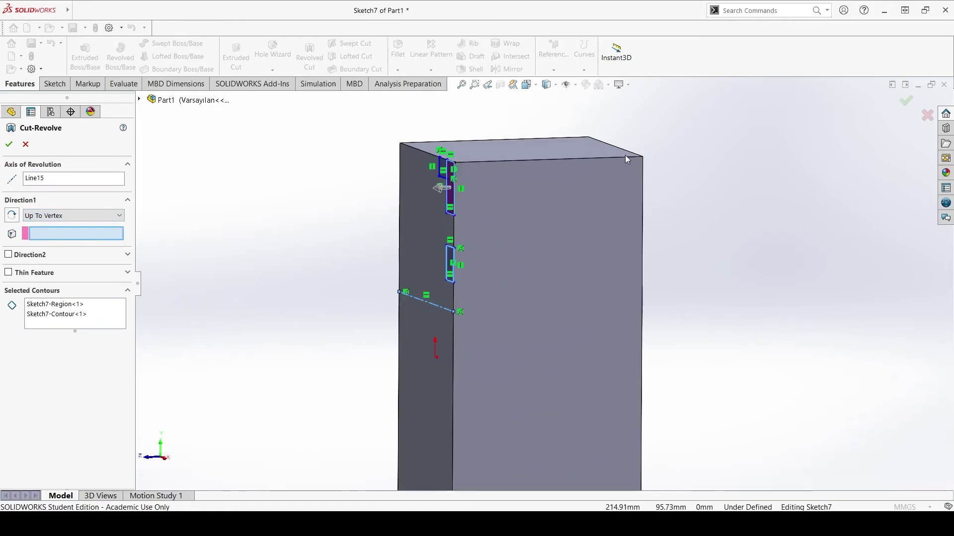
pyautogui.click(642, 157)
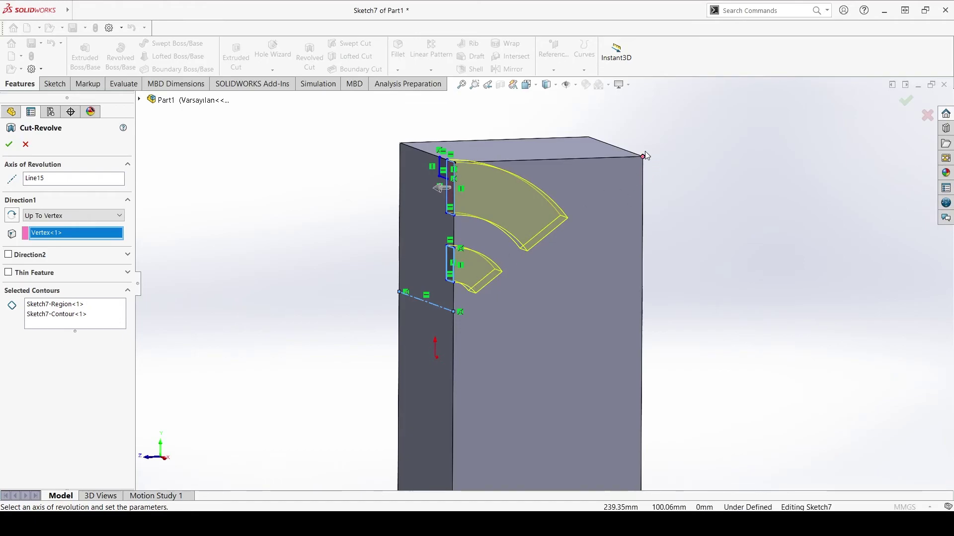
pyautogui.hotkey('ctrl', '1')
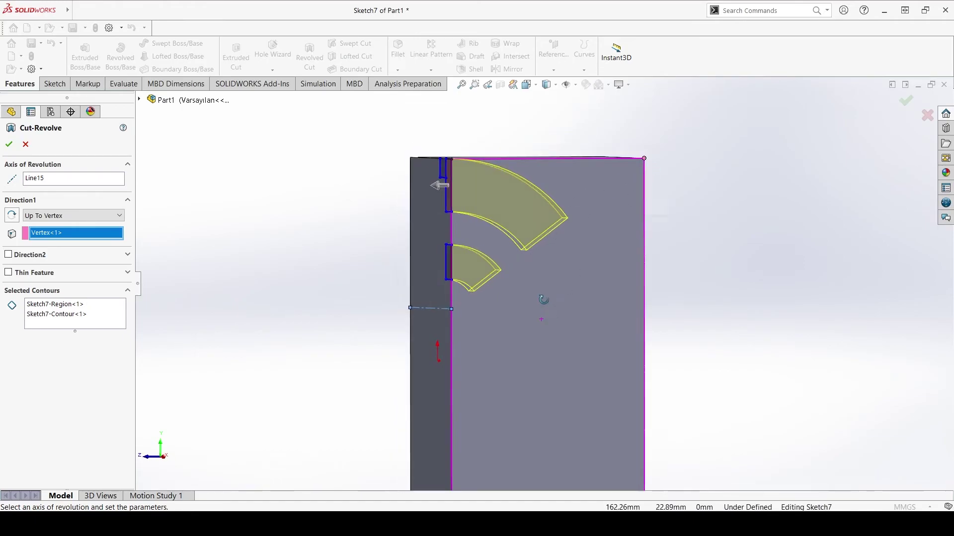
pyautogui.click(490, 434)
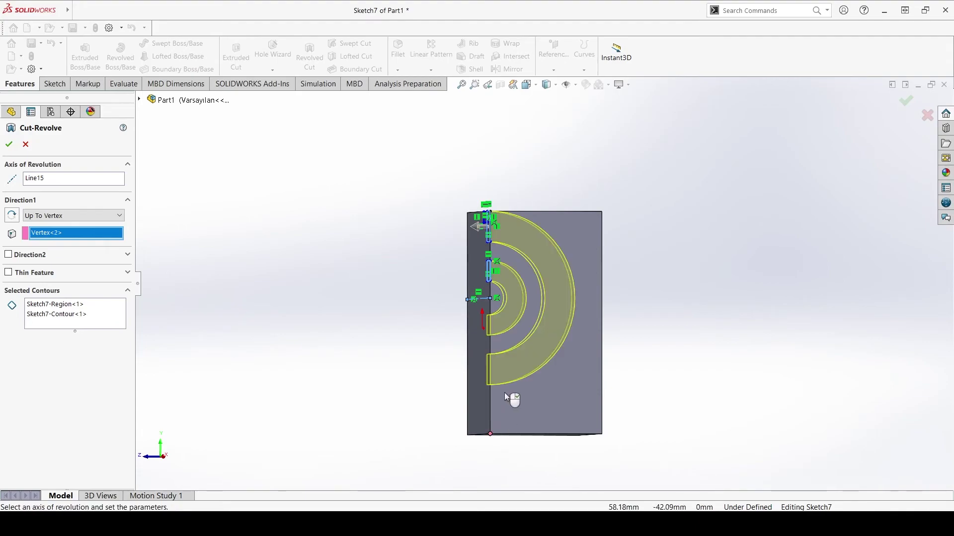
pyautogui.click(601, 435)
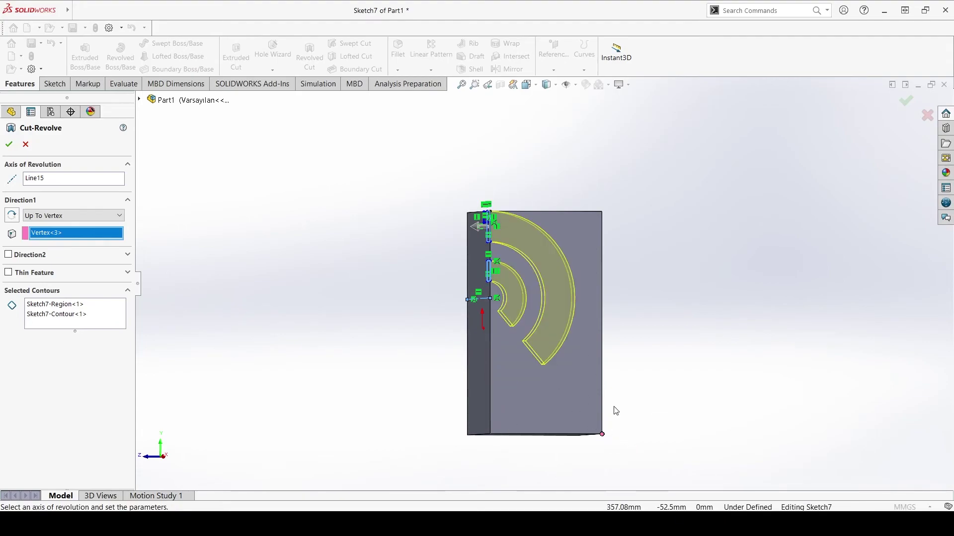
# Try the left, bottom and right faces, then end the cut Up To Surface at the top face
pyautogui.scroll(-1, 96, 221)
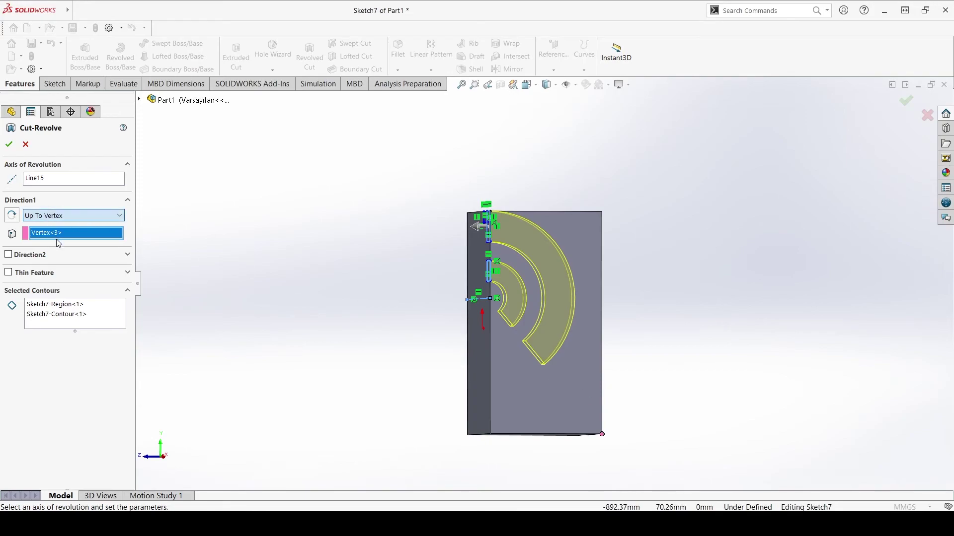
pyautogui.click(472, 378)
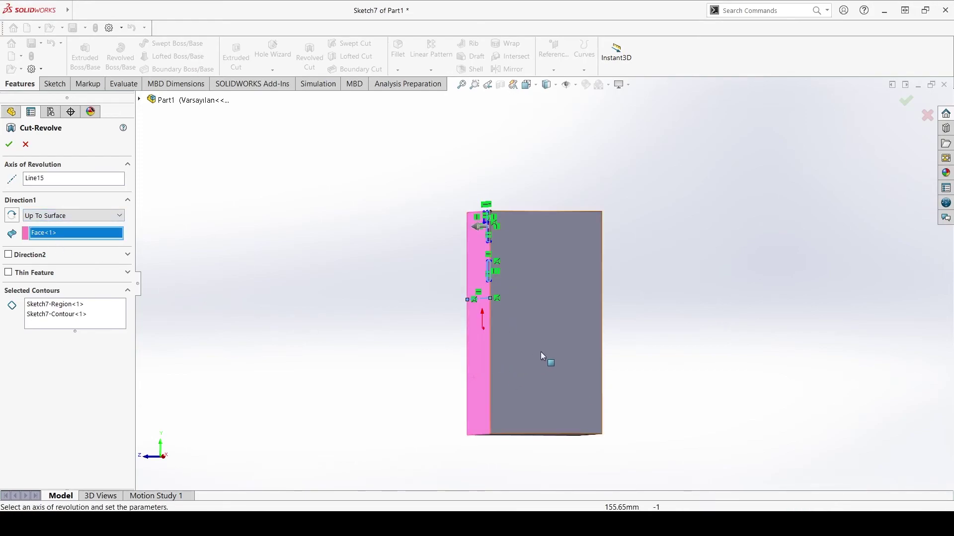
pyautogui.moveTo(541, 351); pyautogui.dragTo(543, 432, button='middle')
pyautogui.click(542, 428)
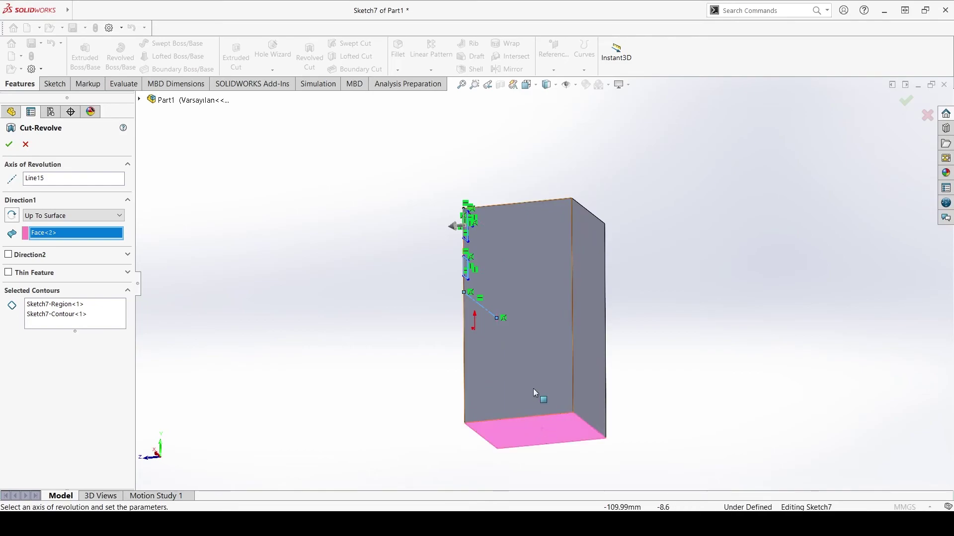
pyautogui.click(592, 327)
pyautogui.moveTo(611, 300); pyautogui.dragTo(543, 233, button='middle')
pyautogui.click(542, 225)
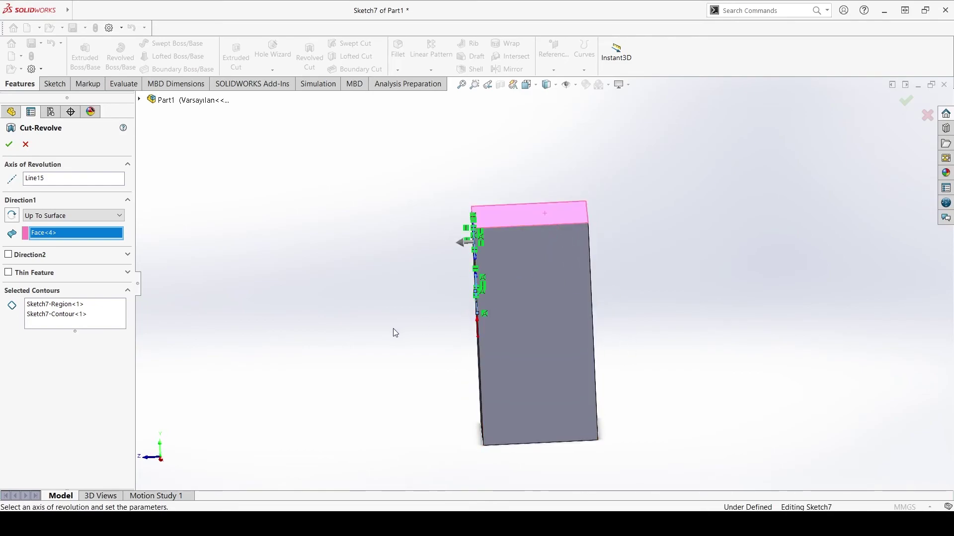
# Set Direction 1 to Blind 90°, keeping the cut on the block's side of the axis
pyautogui.click(78, 260)
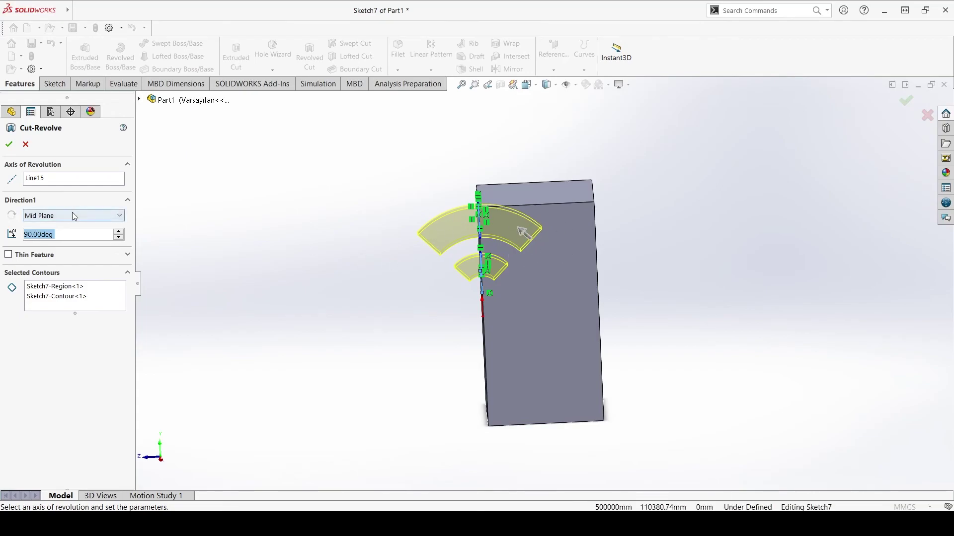
pyautogui.click(60, 215)
pyautogui.click(49, 224)
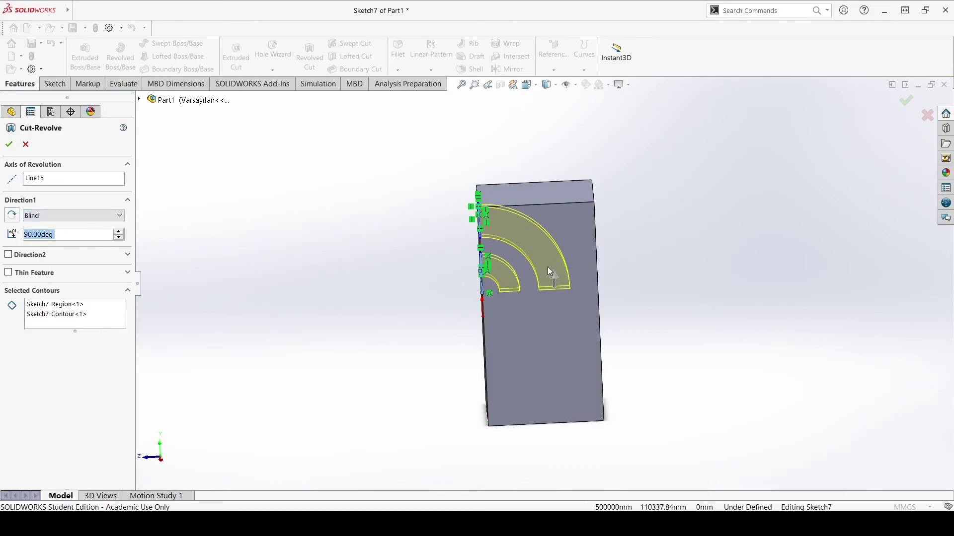
pyautogui.click(10, 216)
pyautogui.click(10, 216)
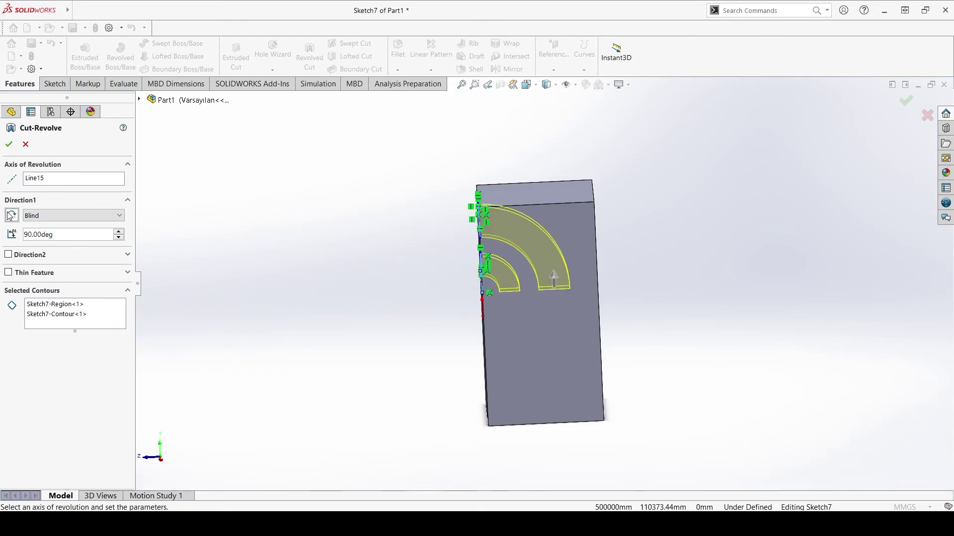
# Add a Blind Direction 2 and set its angle to 200°
pyautogui.click(37, 257)
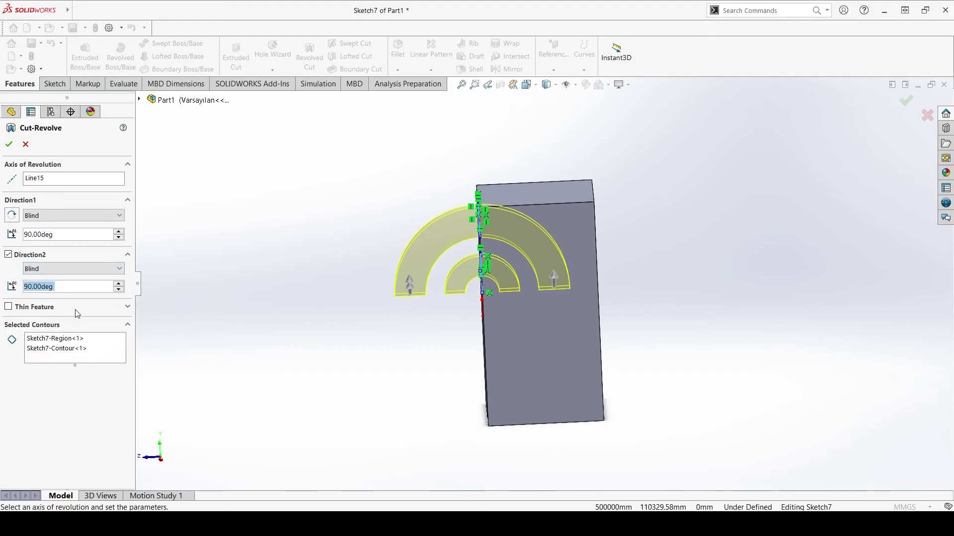
pyautogui.write('50')
pyautogui.press('Return')
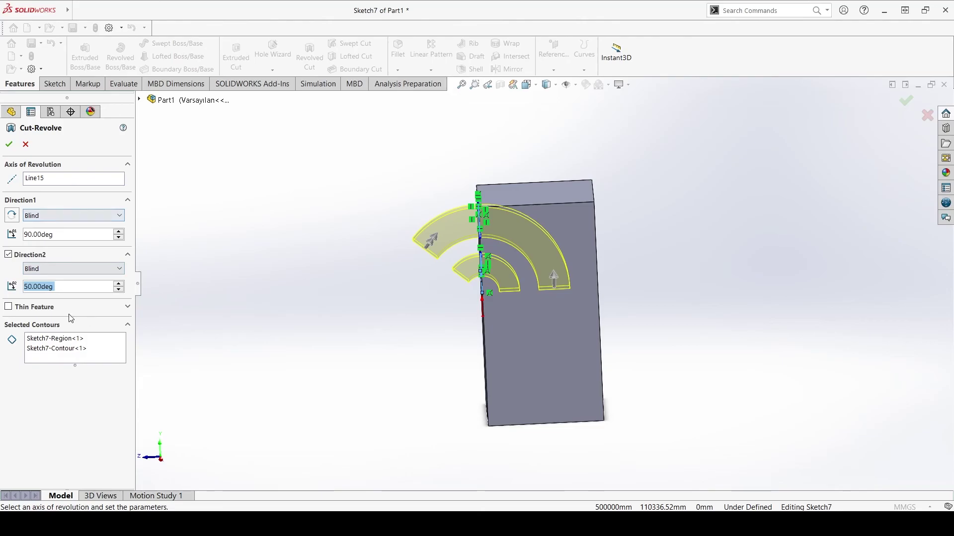
pyautogui.write('180')
pyautogui.press('Return')
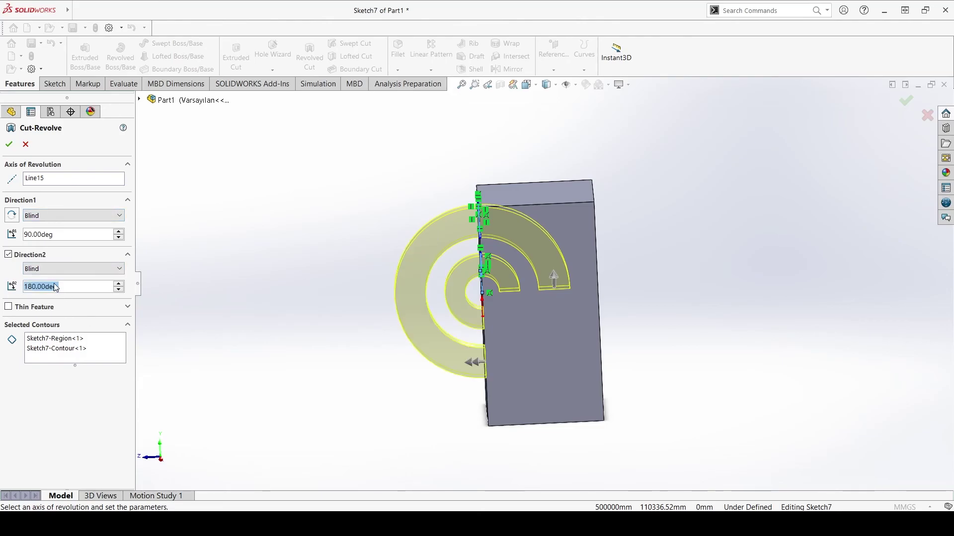
pyautogui.write('200')
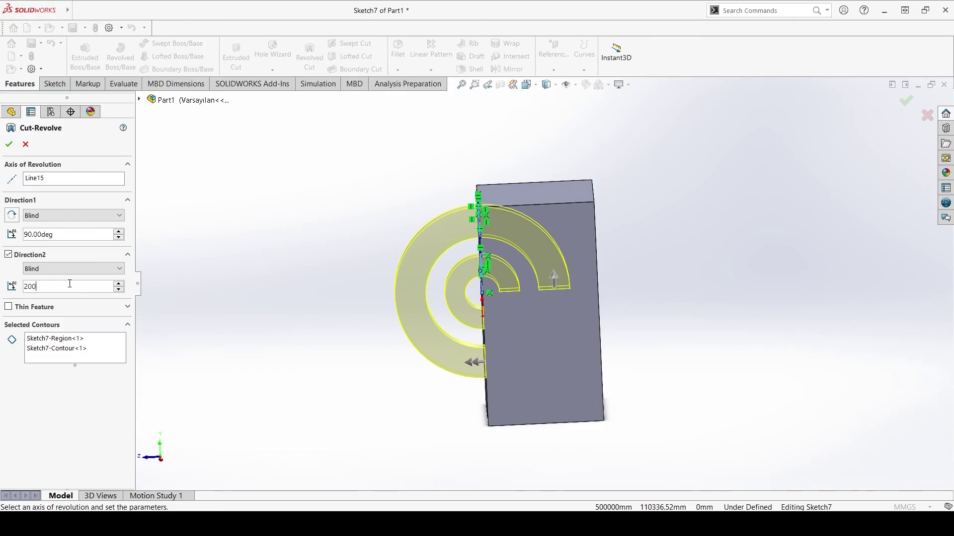
pyautogui.press('Return')
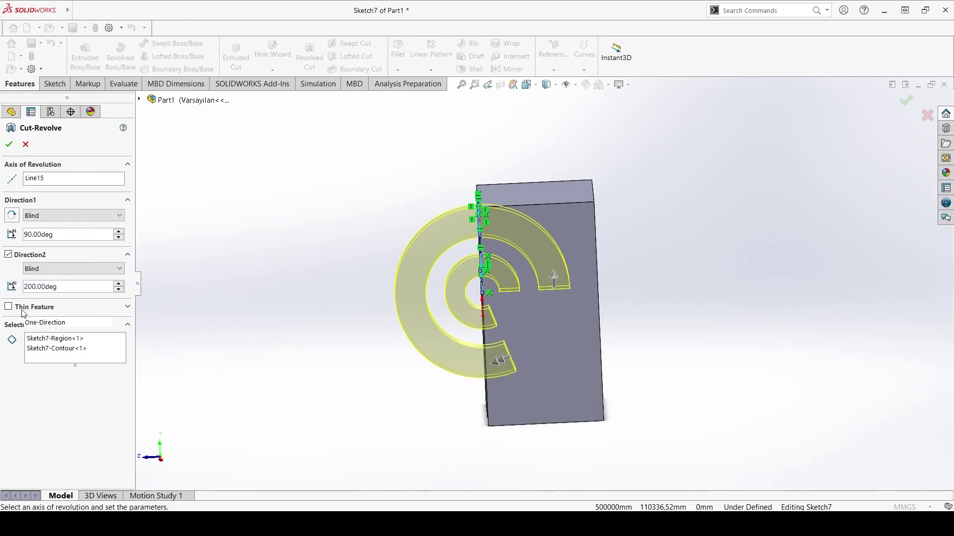
# Make the cut a thin feature with reversed direction and a 2 mm wall thickness
pyautogui.click(22, 312)
pyautogui.moveTo(386, 306)
pyautogui.mouseDown(button='middle')
pyautogui.moveTo(436, 323)
pyautogui.moveTo(592, 323)
pyautogui.mouseUp(button='middle')
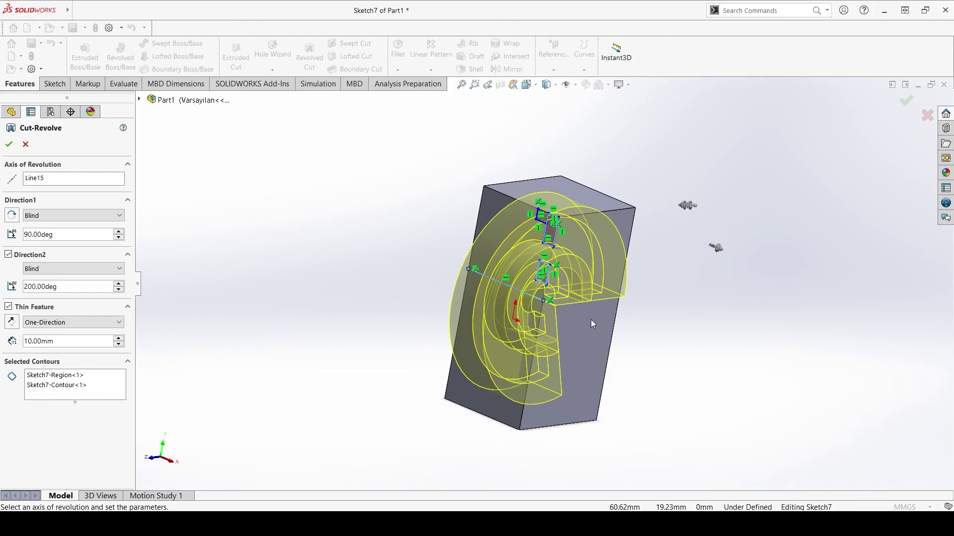
pyautogui.scroll(-3, 591, 320)
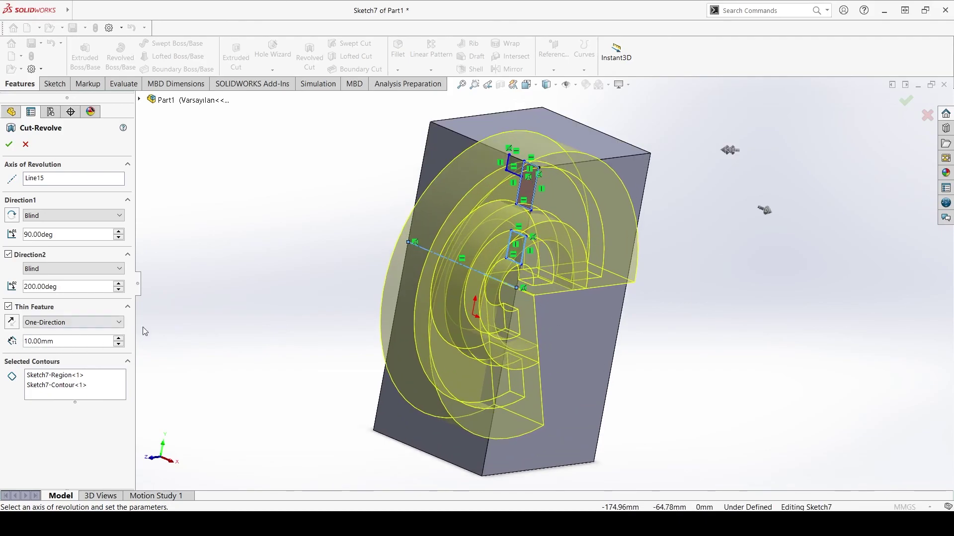
pyautogui.moveTo(481, 285); pyautogui.dragTo(476, 283, button='middle')
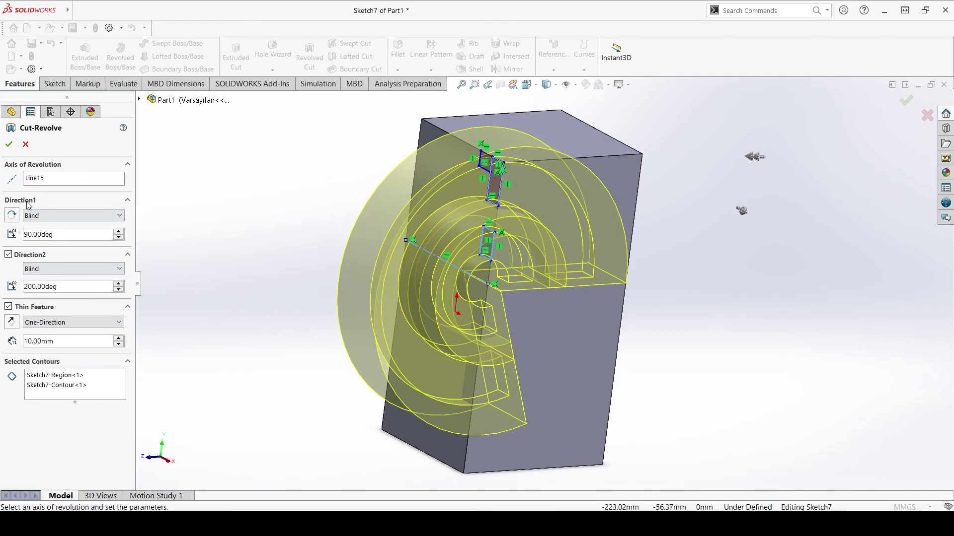
pyautogui.click(12, 321)
pyautogui.click(56, 343)
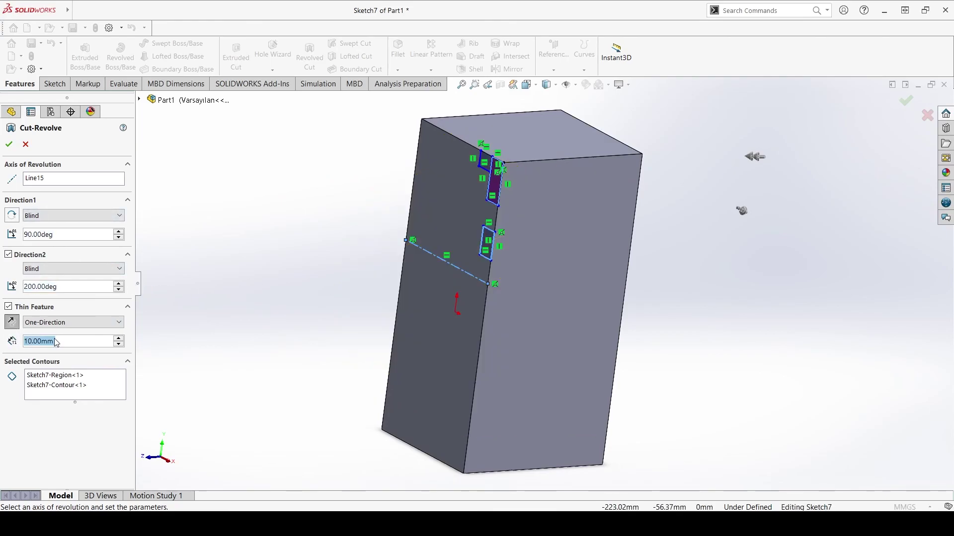
pyautogui.write('2')
pyautogui.press('Return')
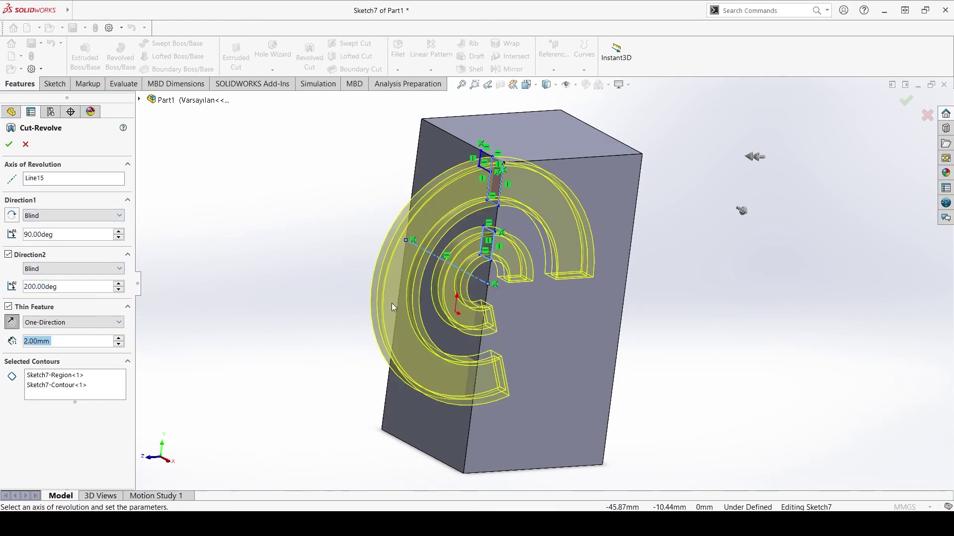
pyautogui.click(9, 144)
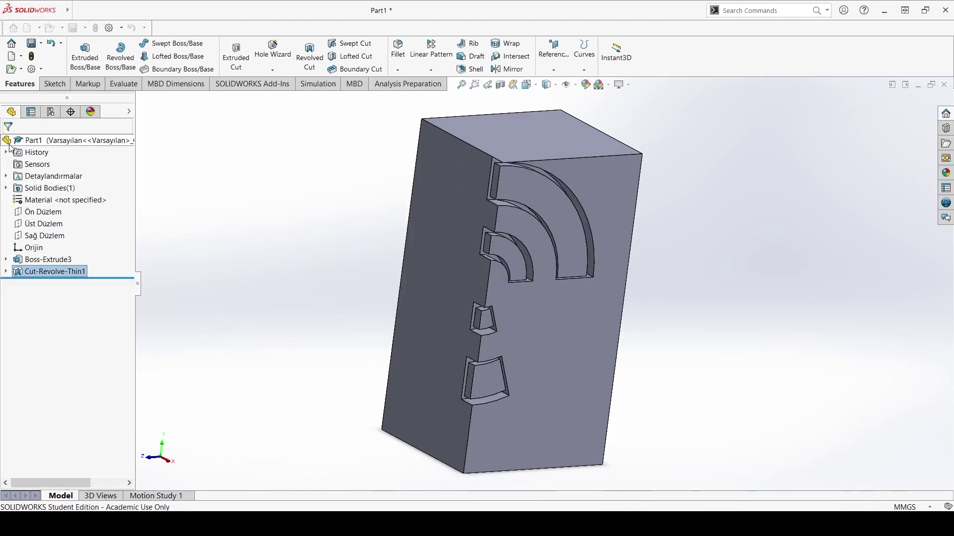
pyautogui.moveTo(469, 281)
pyautogui.mouseDown(button='middle')
pyautogui.moveTo(472, 253)
pyautogui.moveTo(410, 269)
pyautogui.mouseUp(button='middle')
pyautogui.scroll(-4, 460, 259)
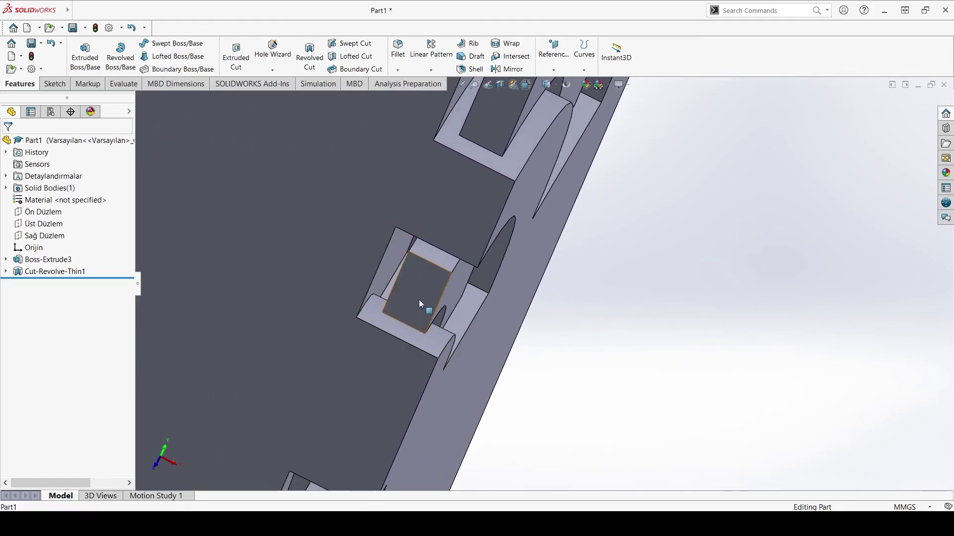
pyautogui.scroll(3, 418, 317)
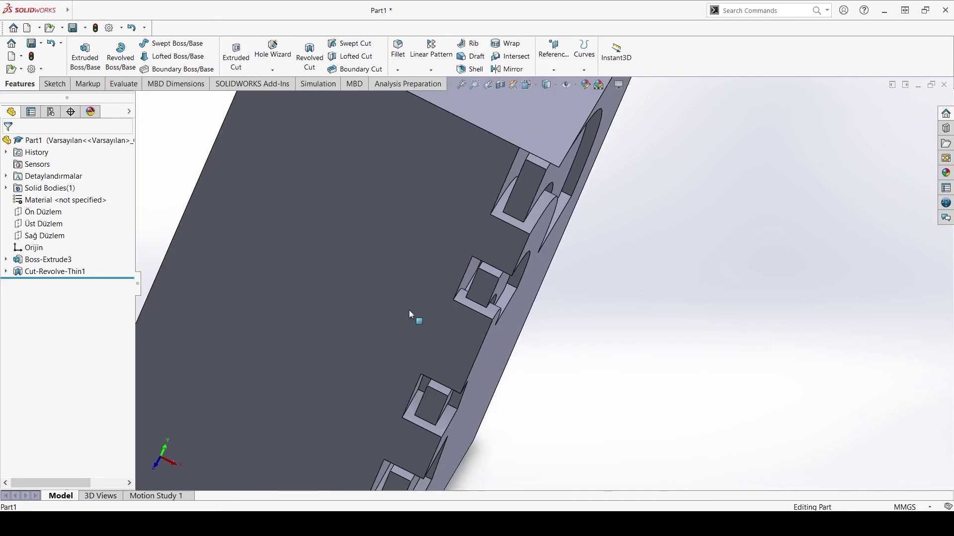
pyautogui.moveTo(409, 310); pyautogui.dragTo(382, 266, button='middle')
pyautogui.scroll(3, 403, 297)
pyautogui.moveTo(404, 297); pyautogui.dragTo(390, 278, button='middle')
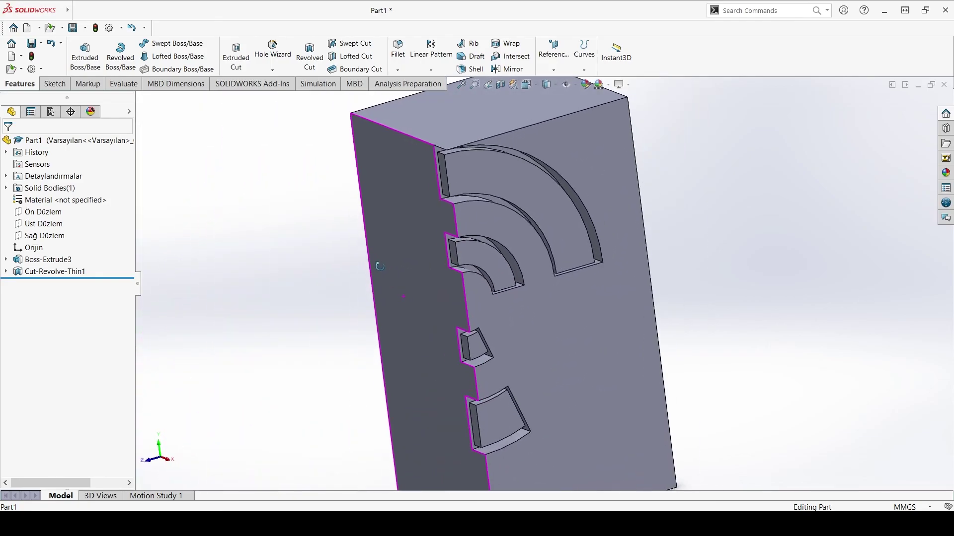
pyautogui.scroll(3, 377, 263)
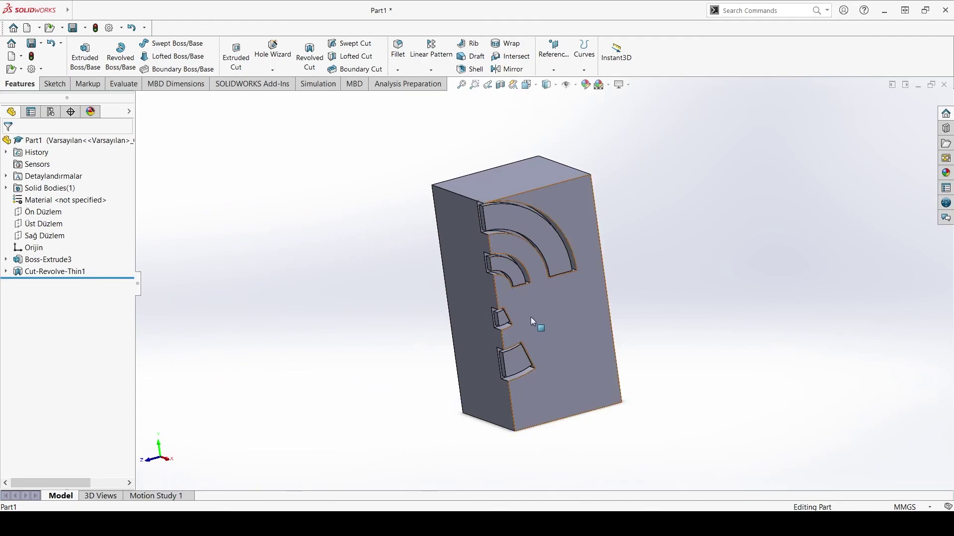